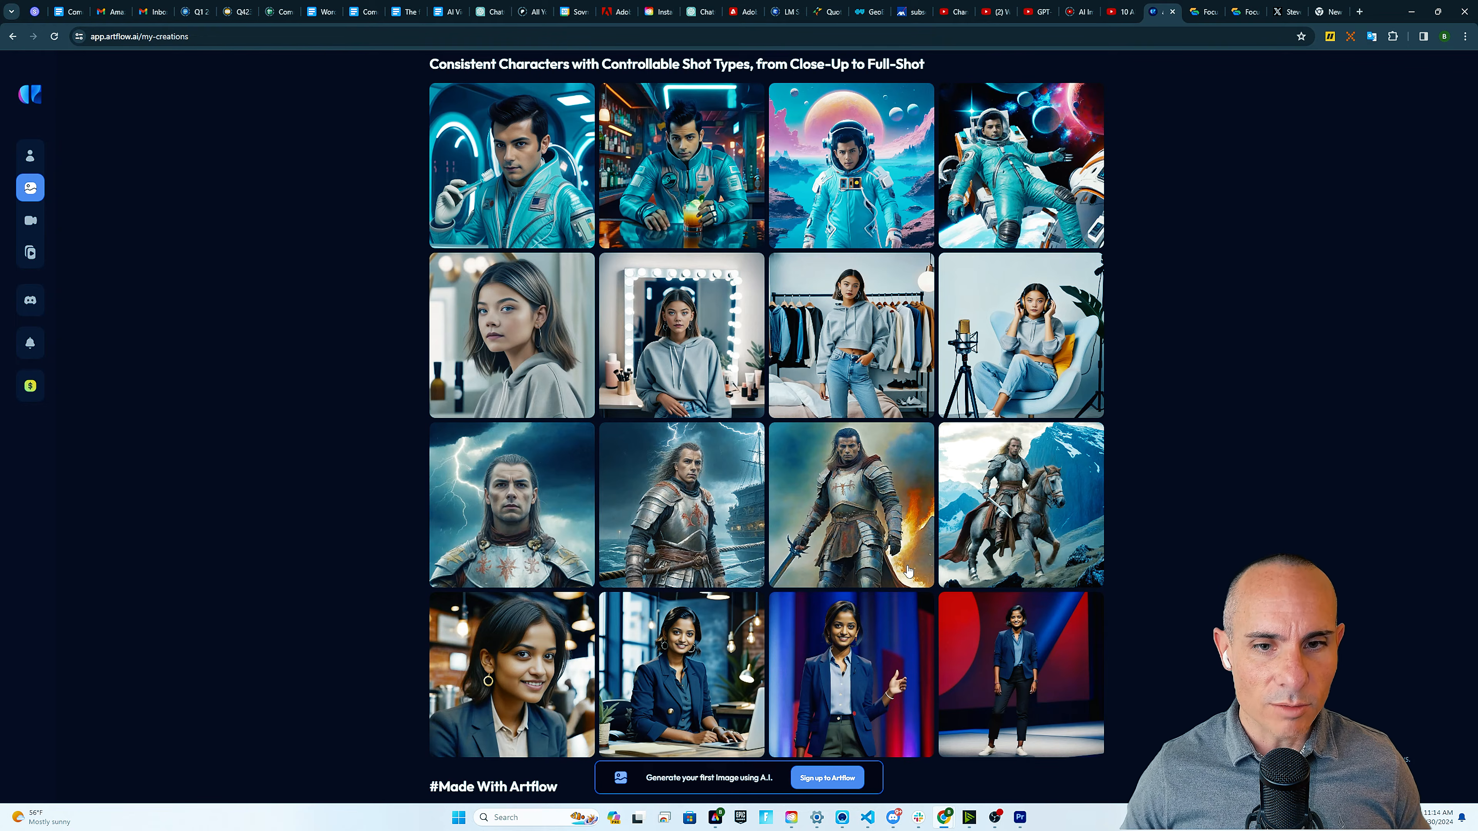
Scroll up the pricing page listing Basic (Free), Starter, PRO and Enterprise plans
scroll(908, 570, up, 4)
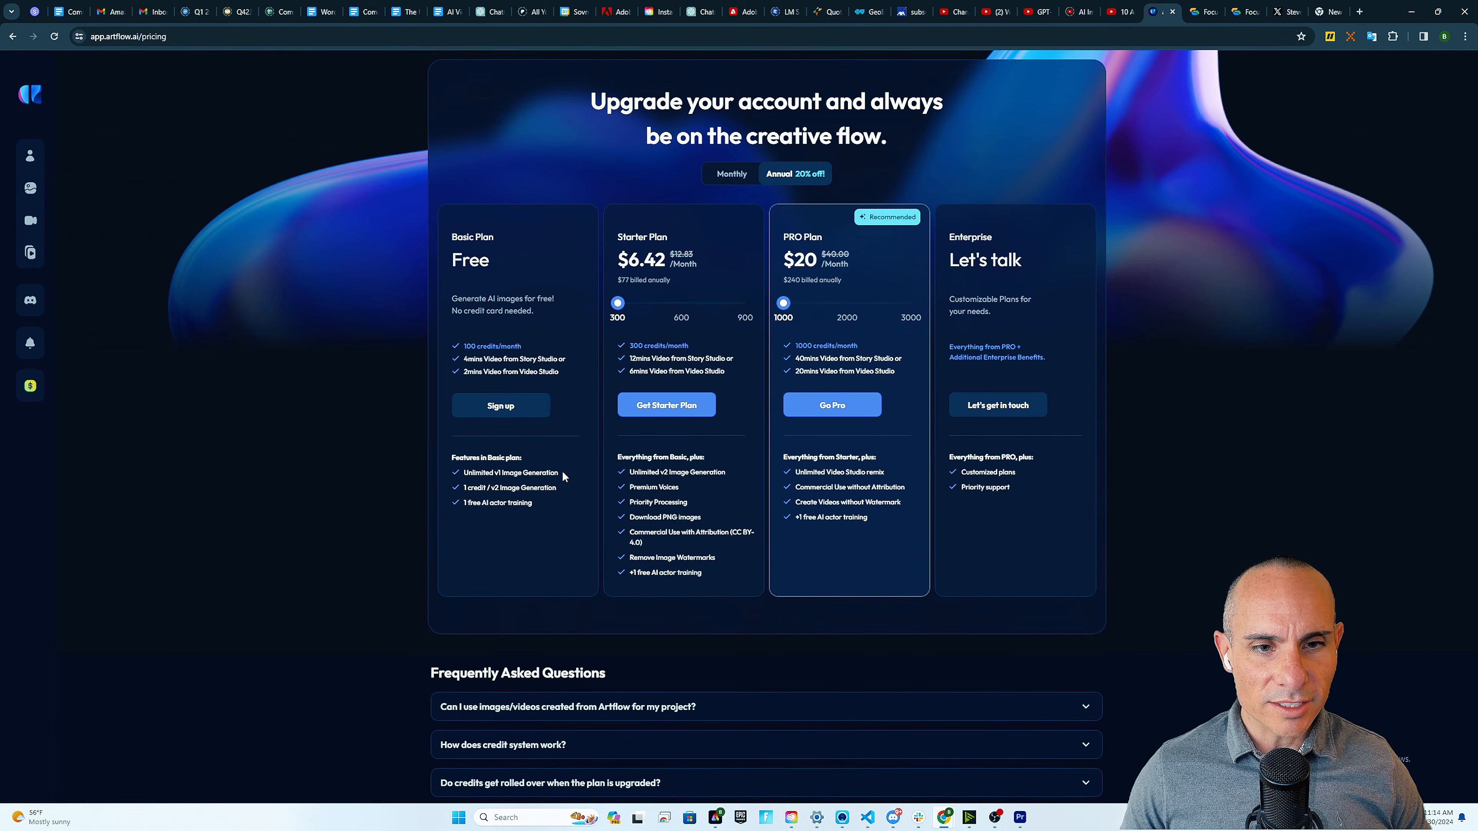
Highlight the Basic plan's unlimited v1 image generation perk, then sign up for the free plan
drag(561, 470, 485, 475)
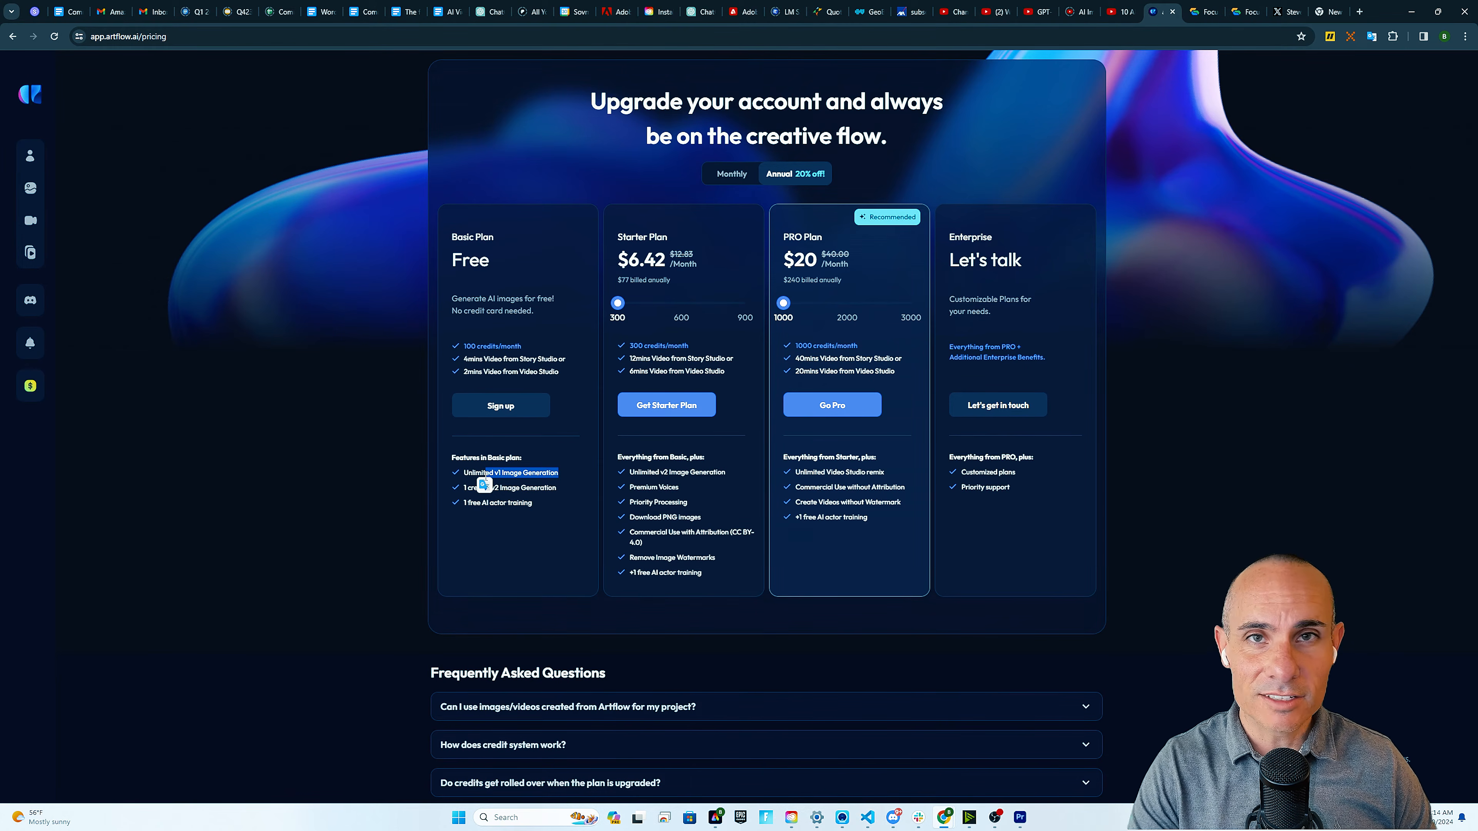
click(545, 504)
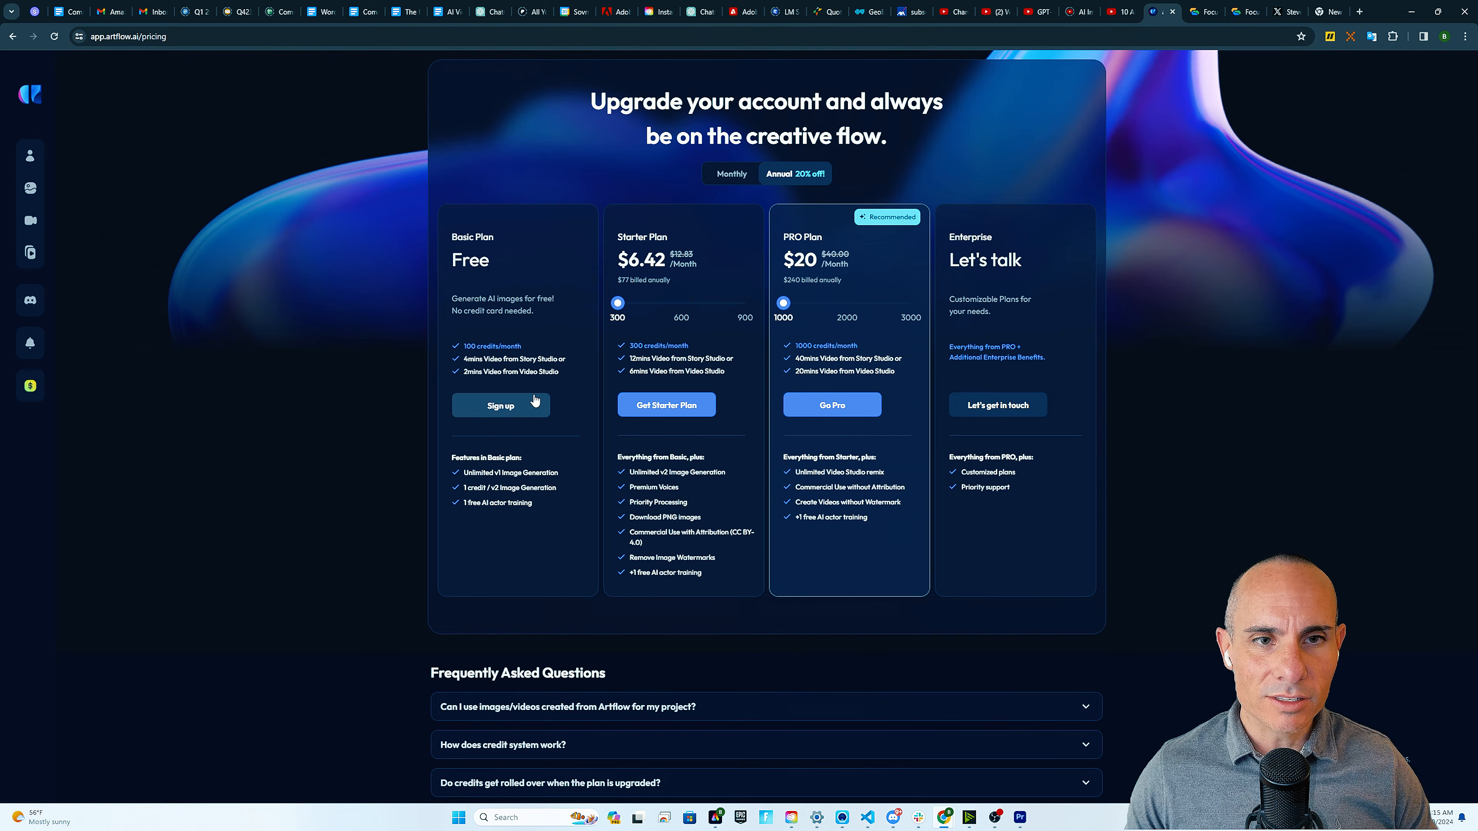
click(515, 410)
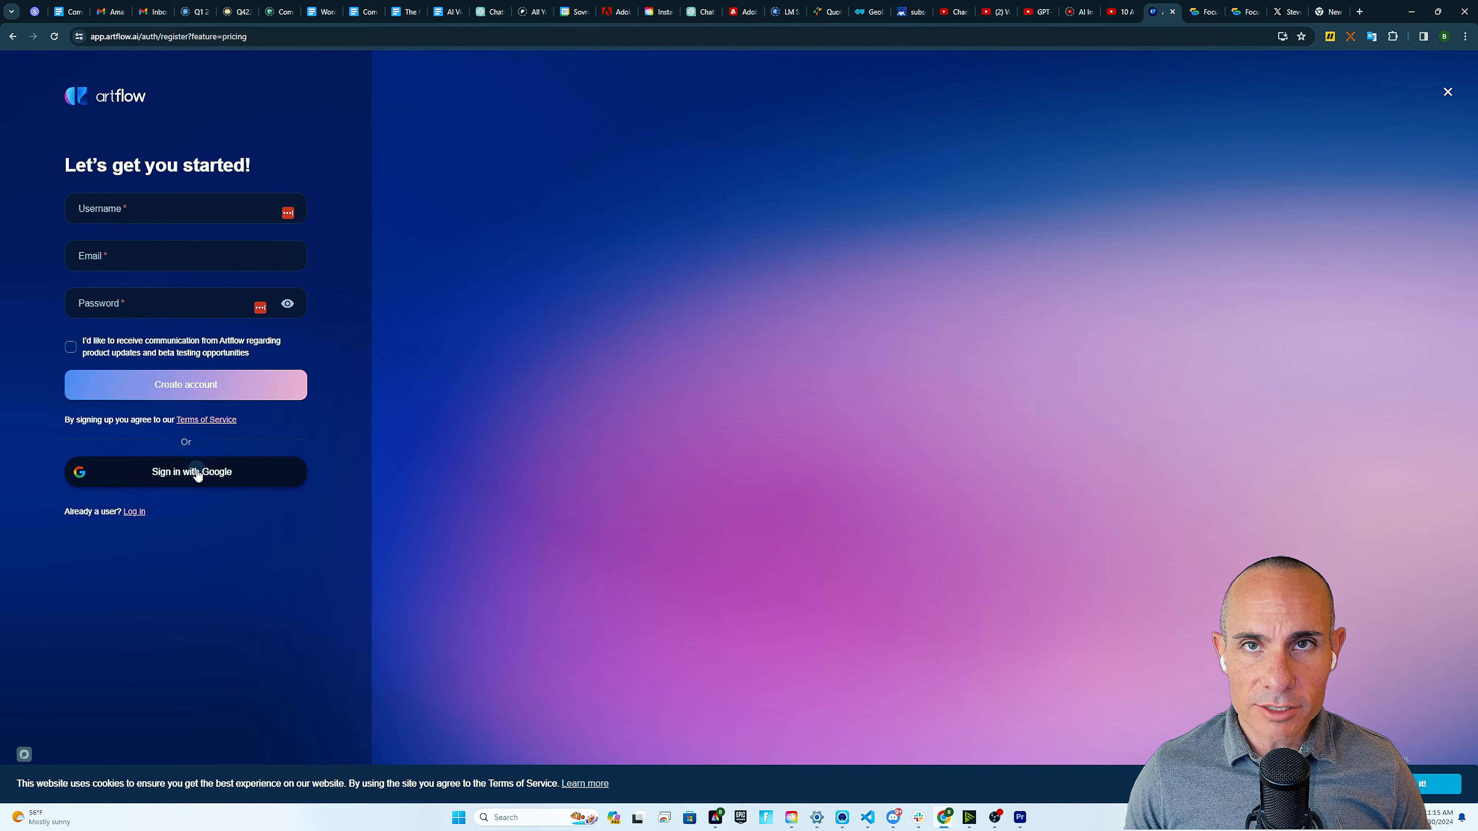
Sign in with Google and browse the public actors in the Character Builder
click(196, 472)
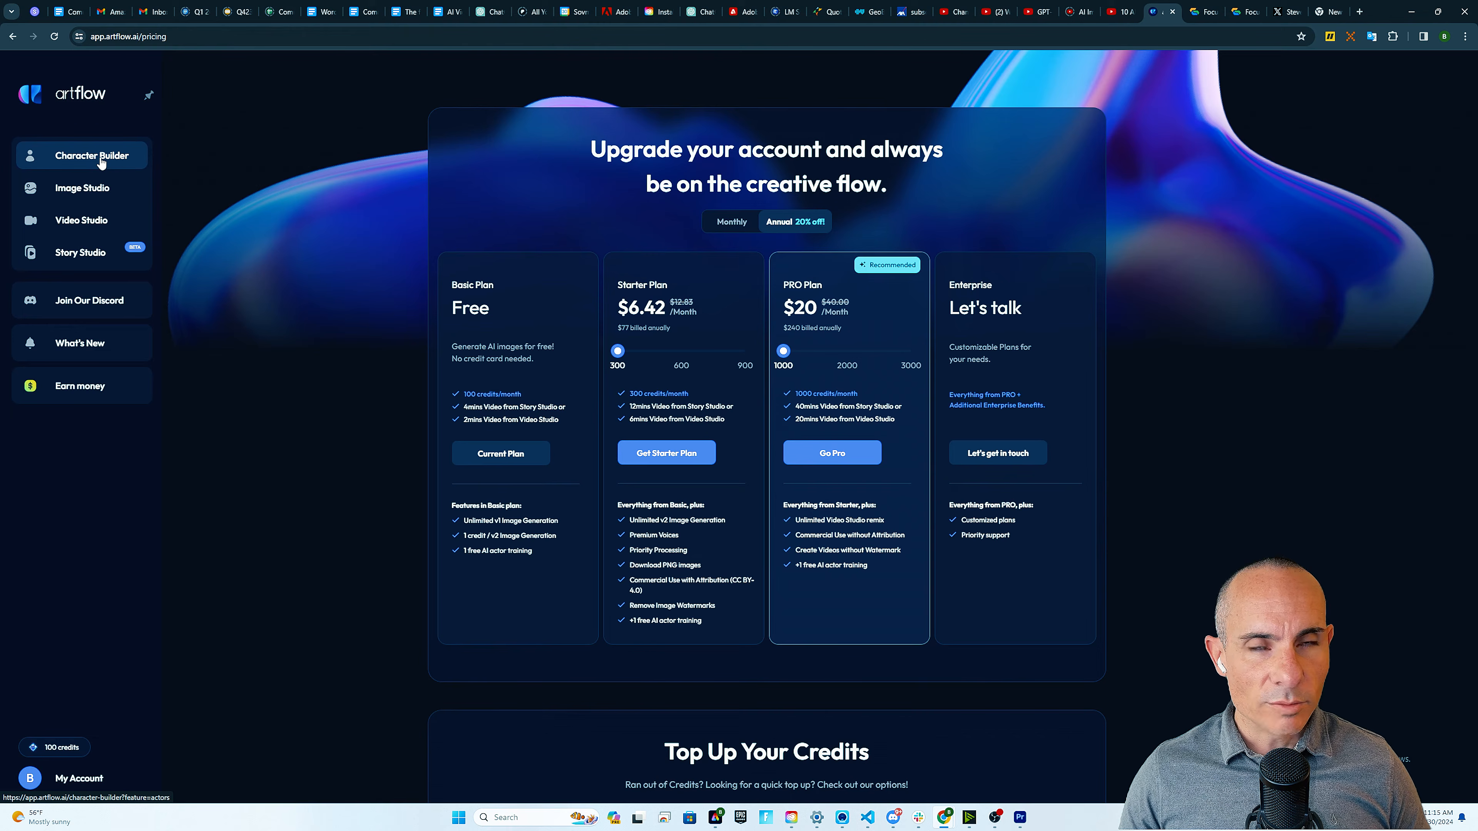
click(101, 162)
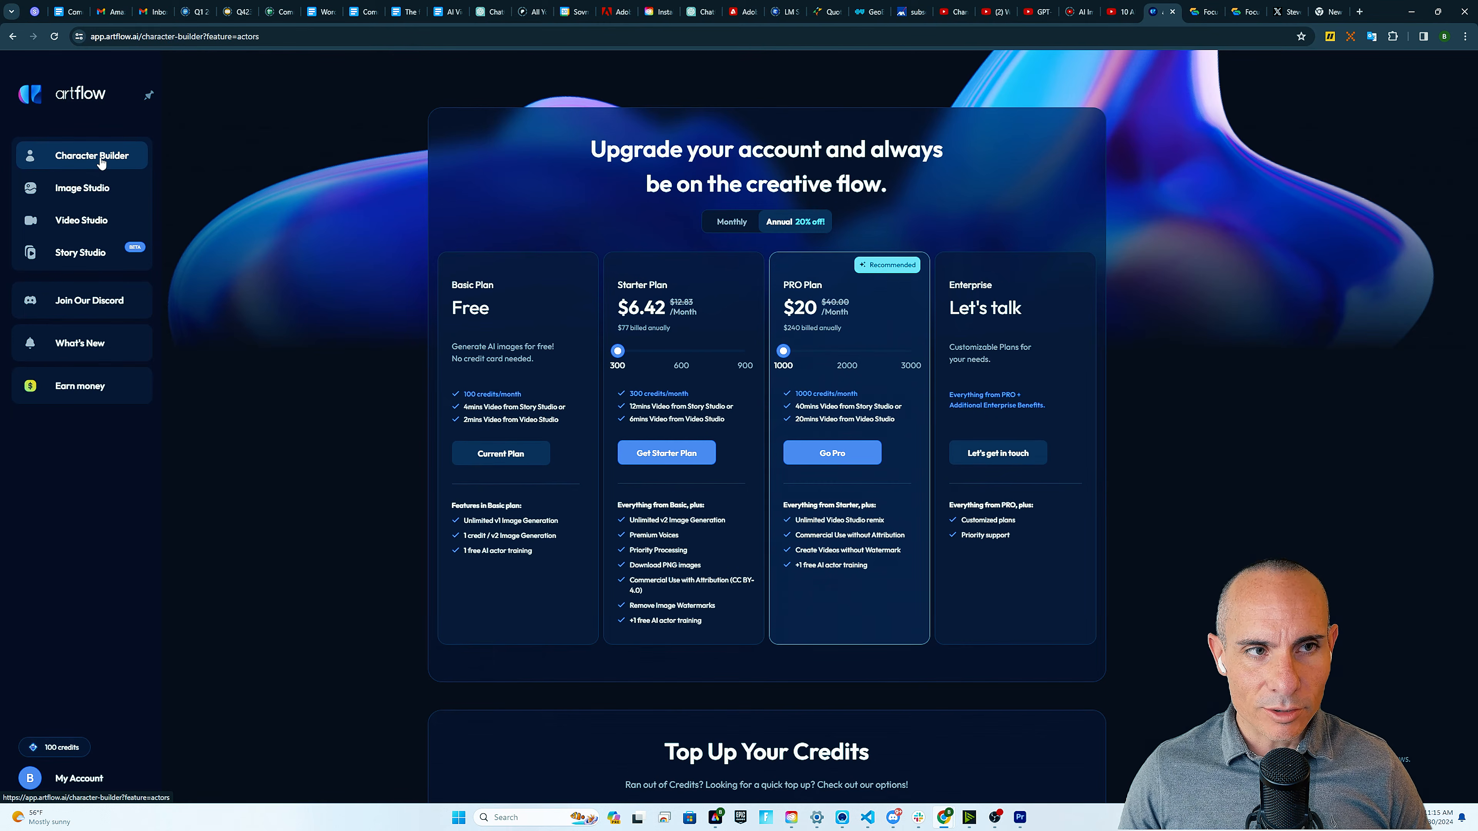
scroll(886, 442, down, 5)
scroll(887, 447, down, 2)
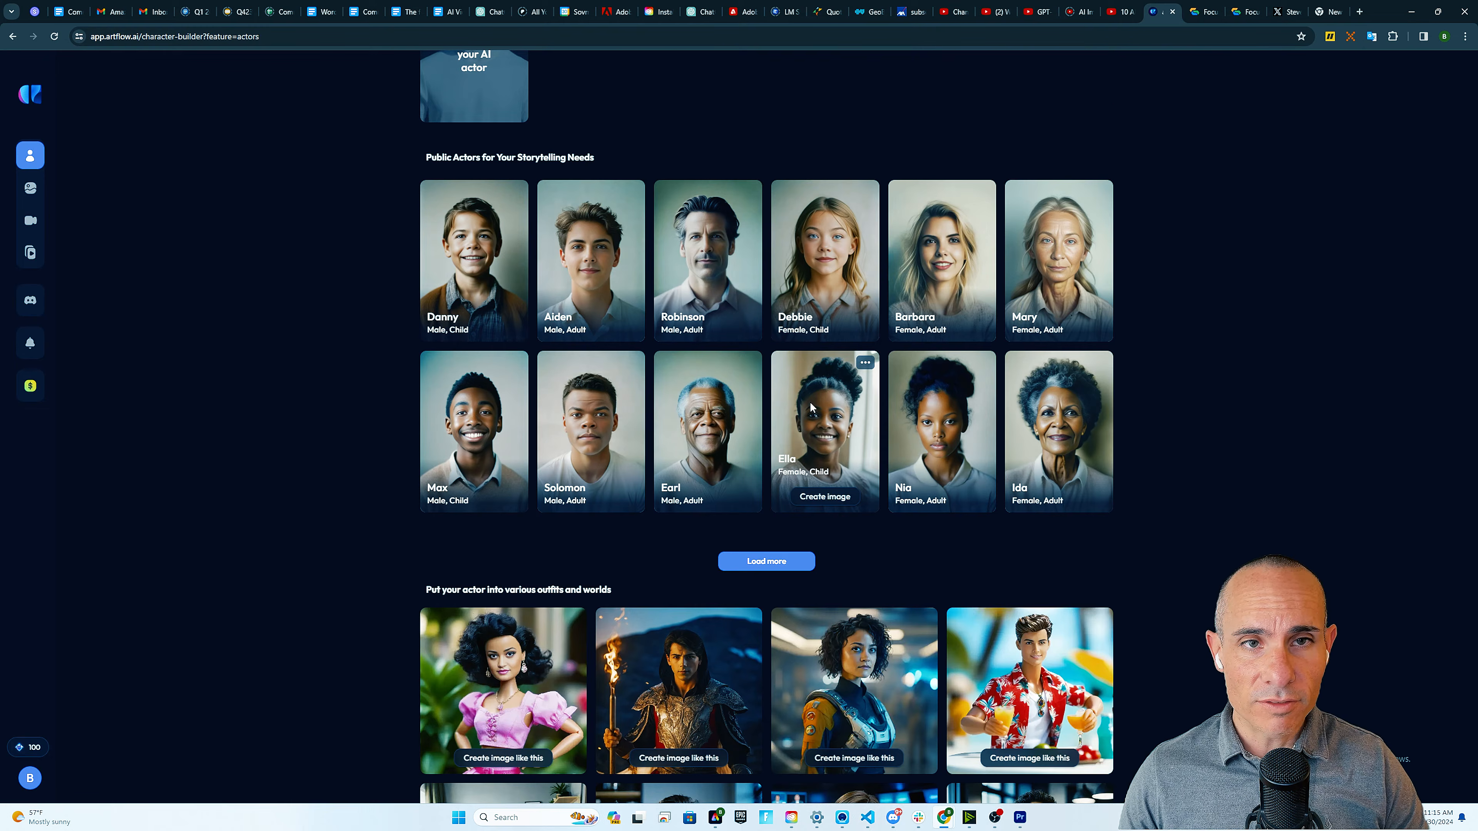
scroll(809, 401, down, 5)
scroll(804, 385, up, 2)
Load more public actors, browse the expanded gallery and return to the top
click(803, 385)
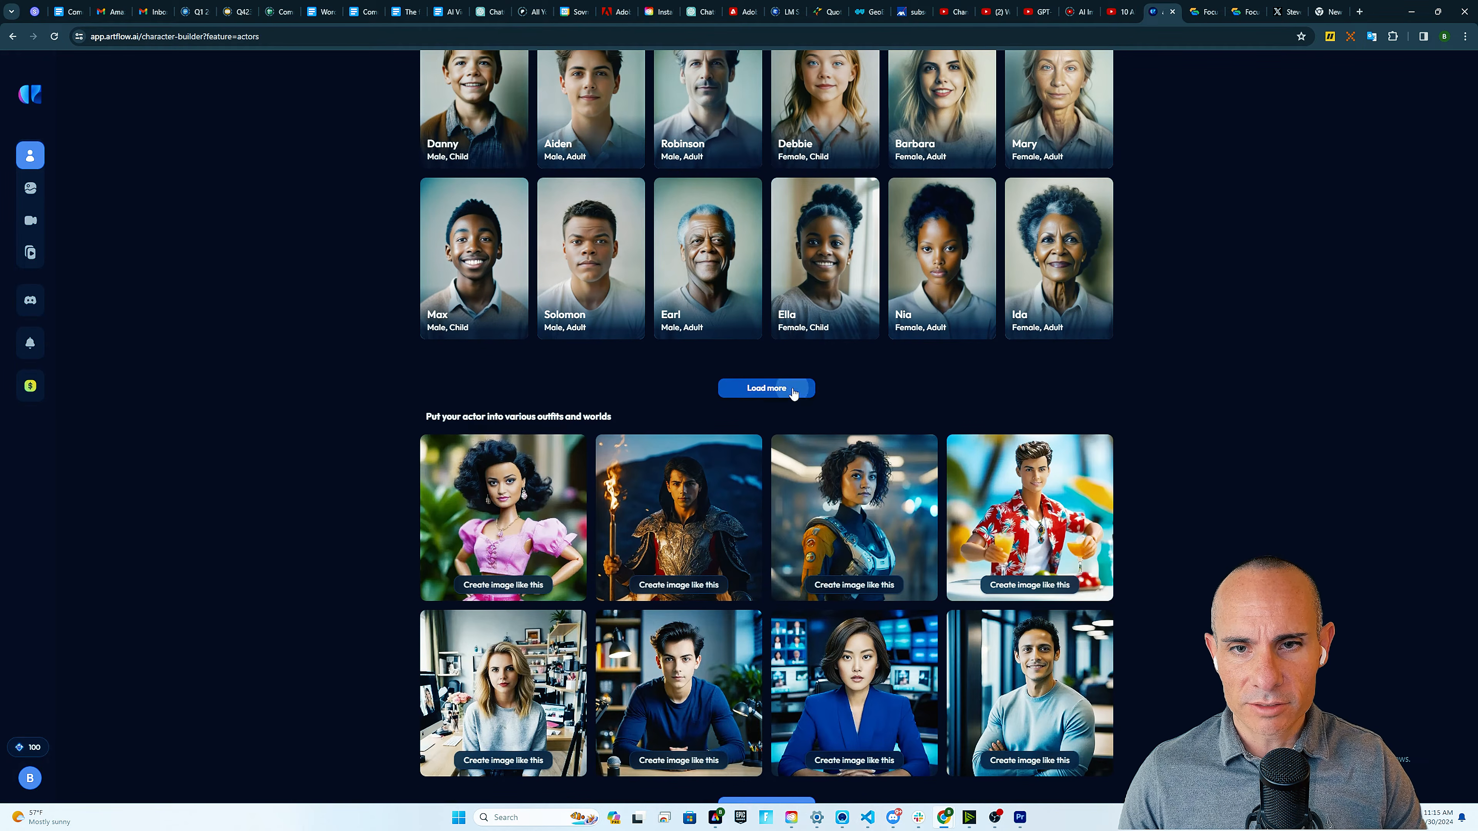
scroll(1136, 418, down, 4)
scroll(1137, 417, down, 2)
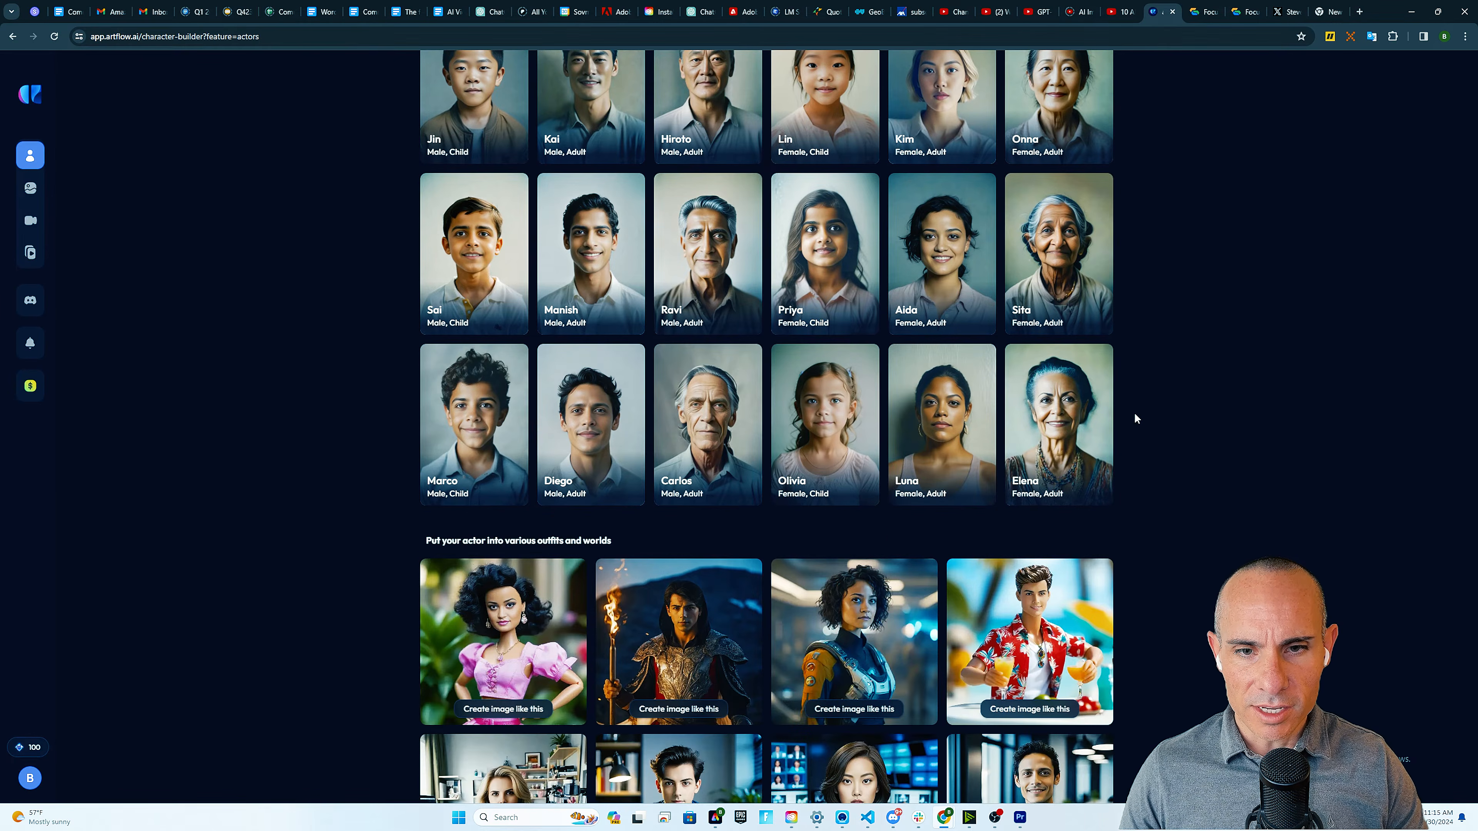
scroll(1137, 418, down, 5)
scroll(1136, 418, up, 1)
scroll(1134, 412, up, 15)
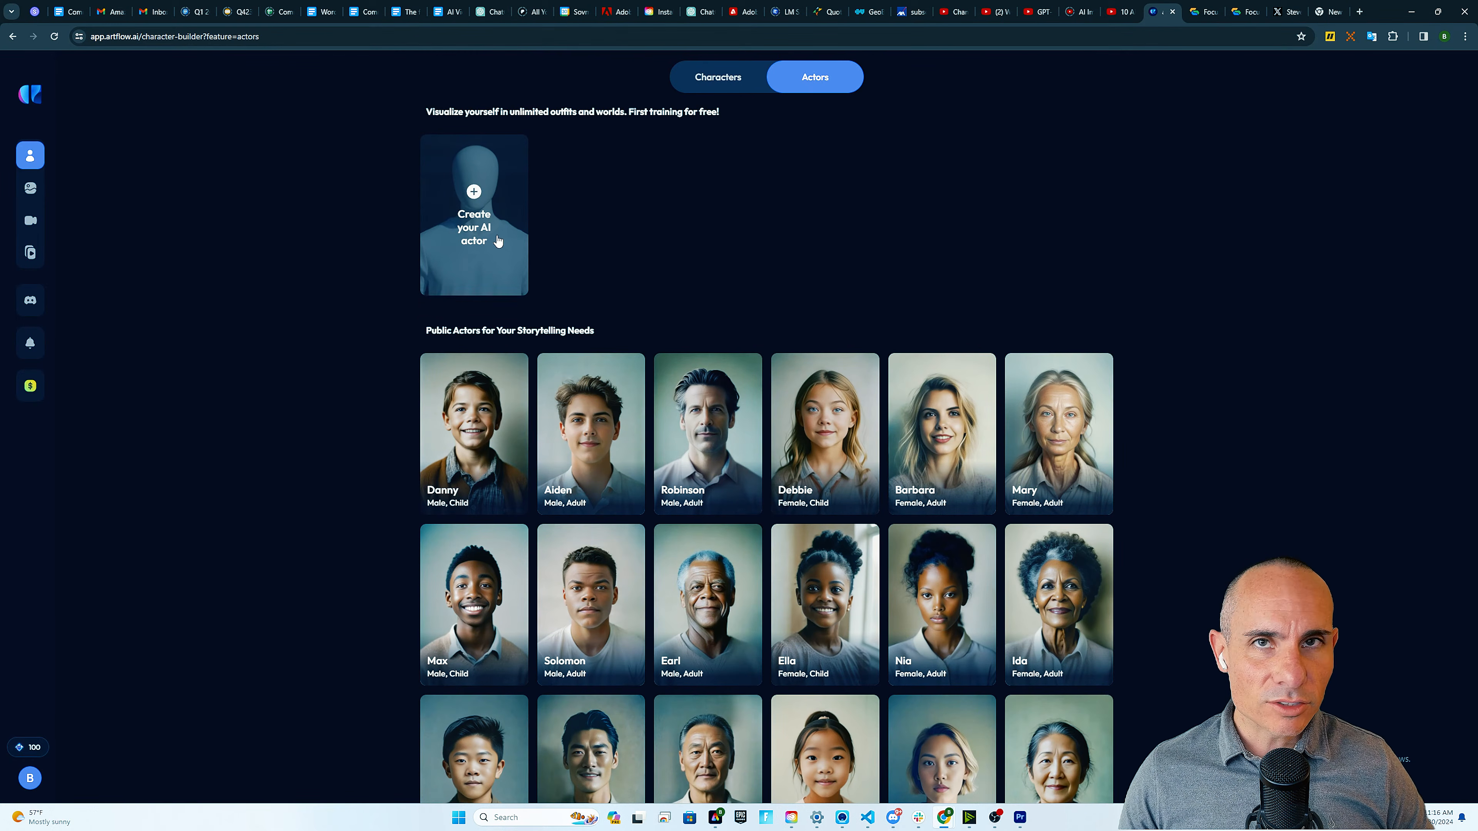
Create a Male, Adult AI actor with the pasted name, 20 uploaded photos, and start training
click(480, 195)
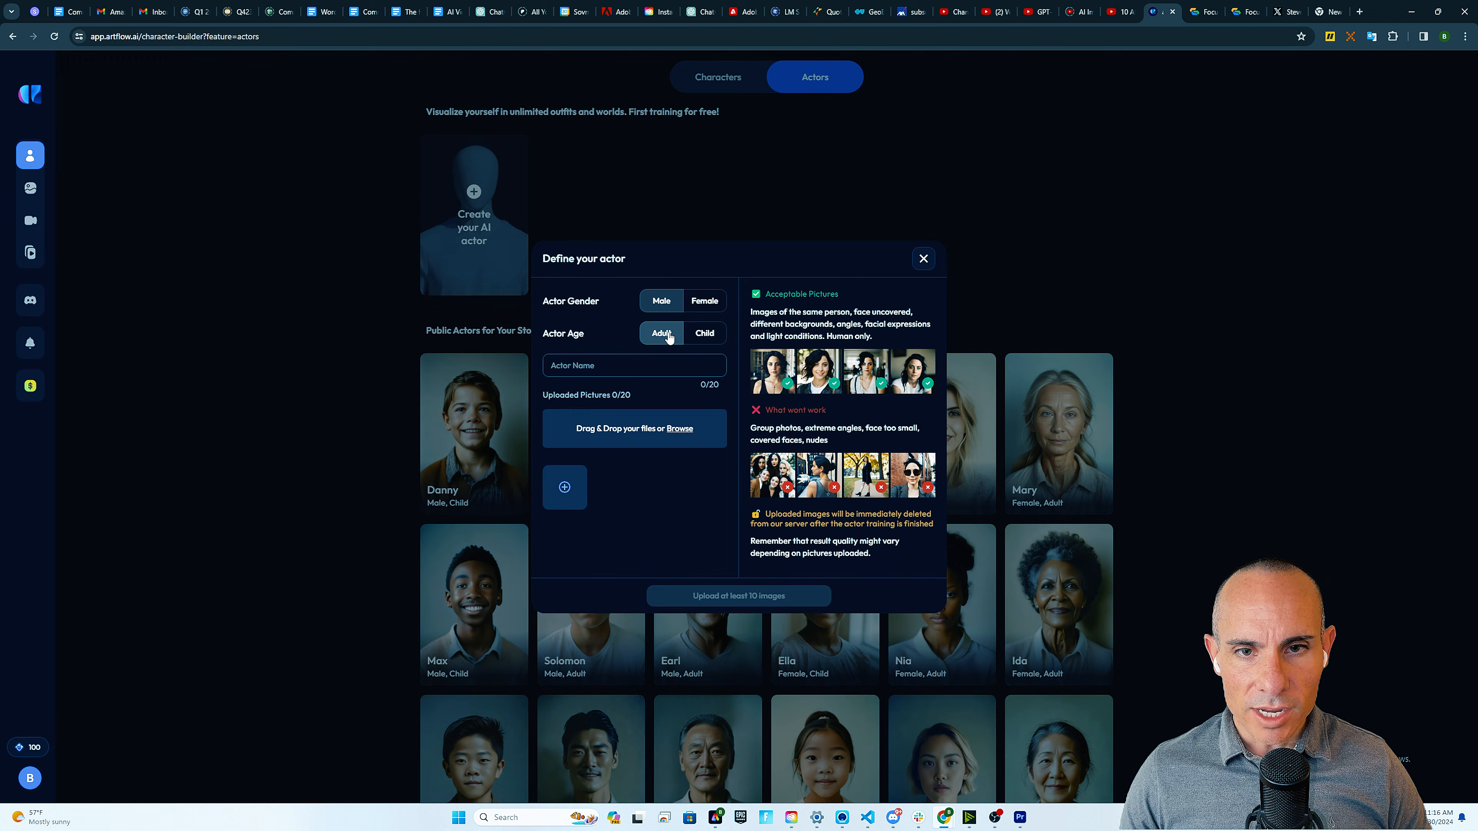
click(618, 367)
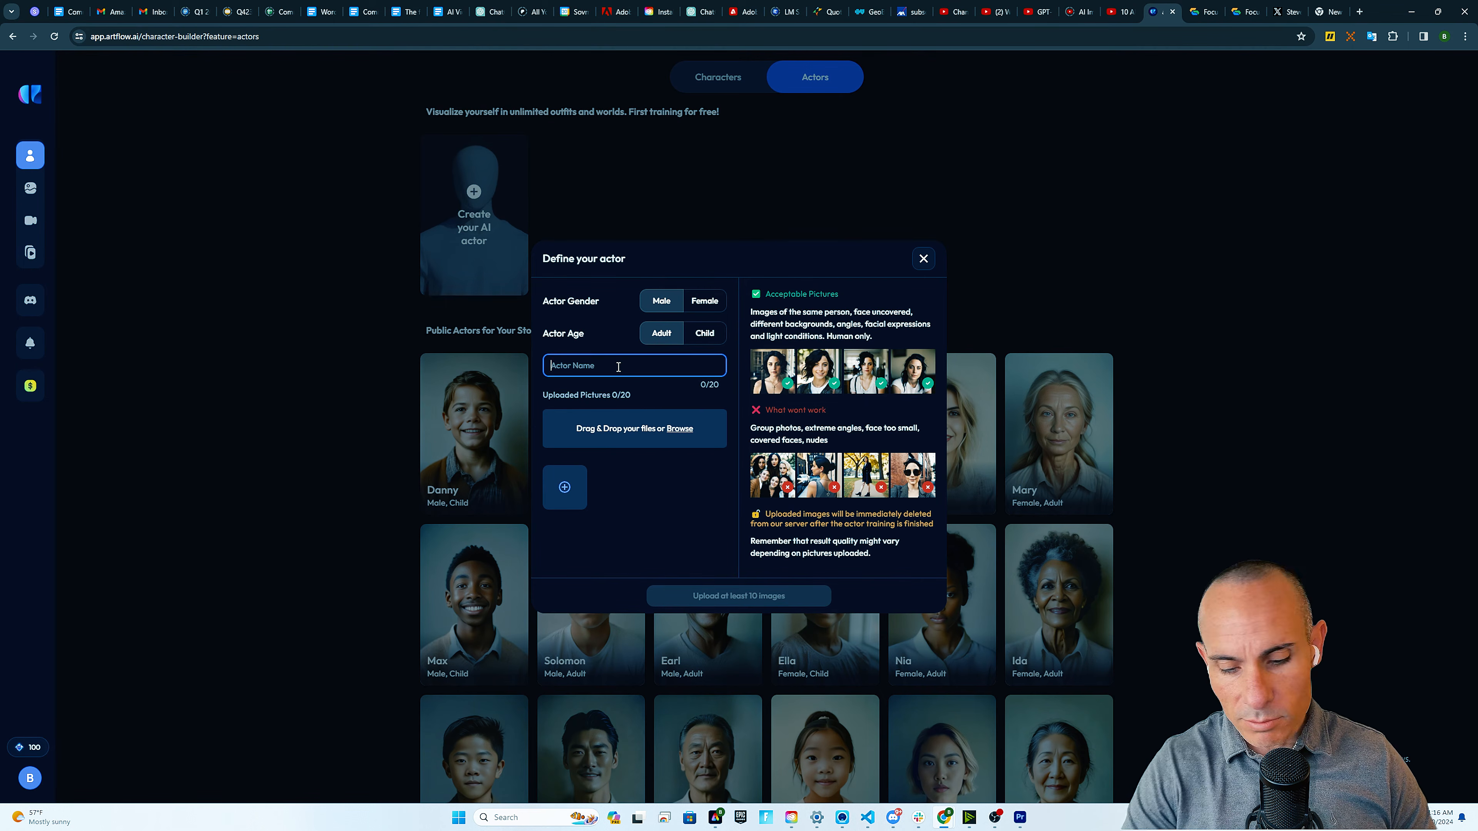
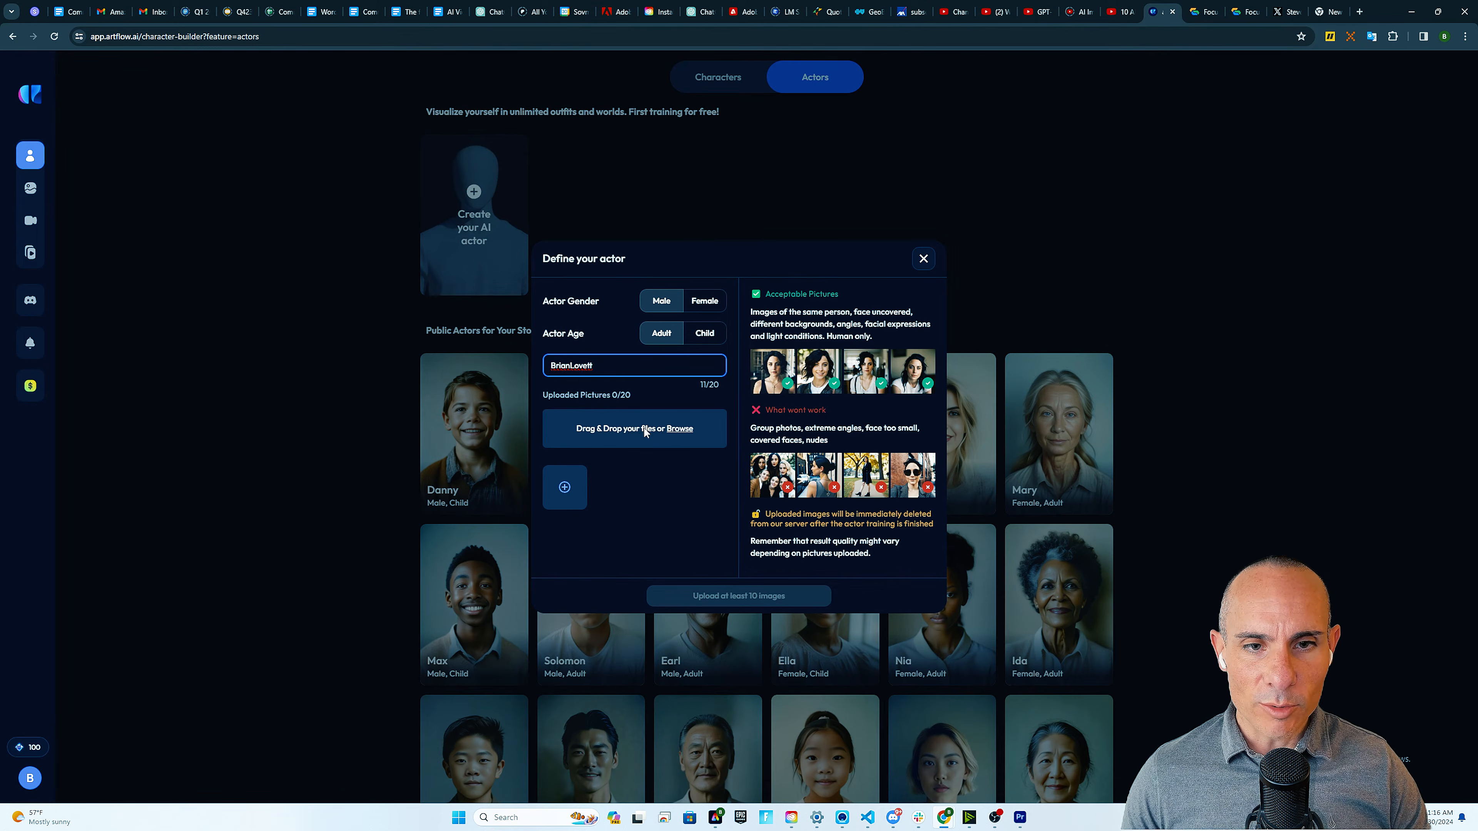
drag(544, 397, 636, 400)
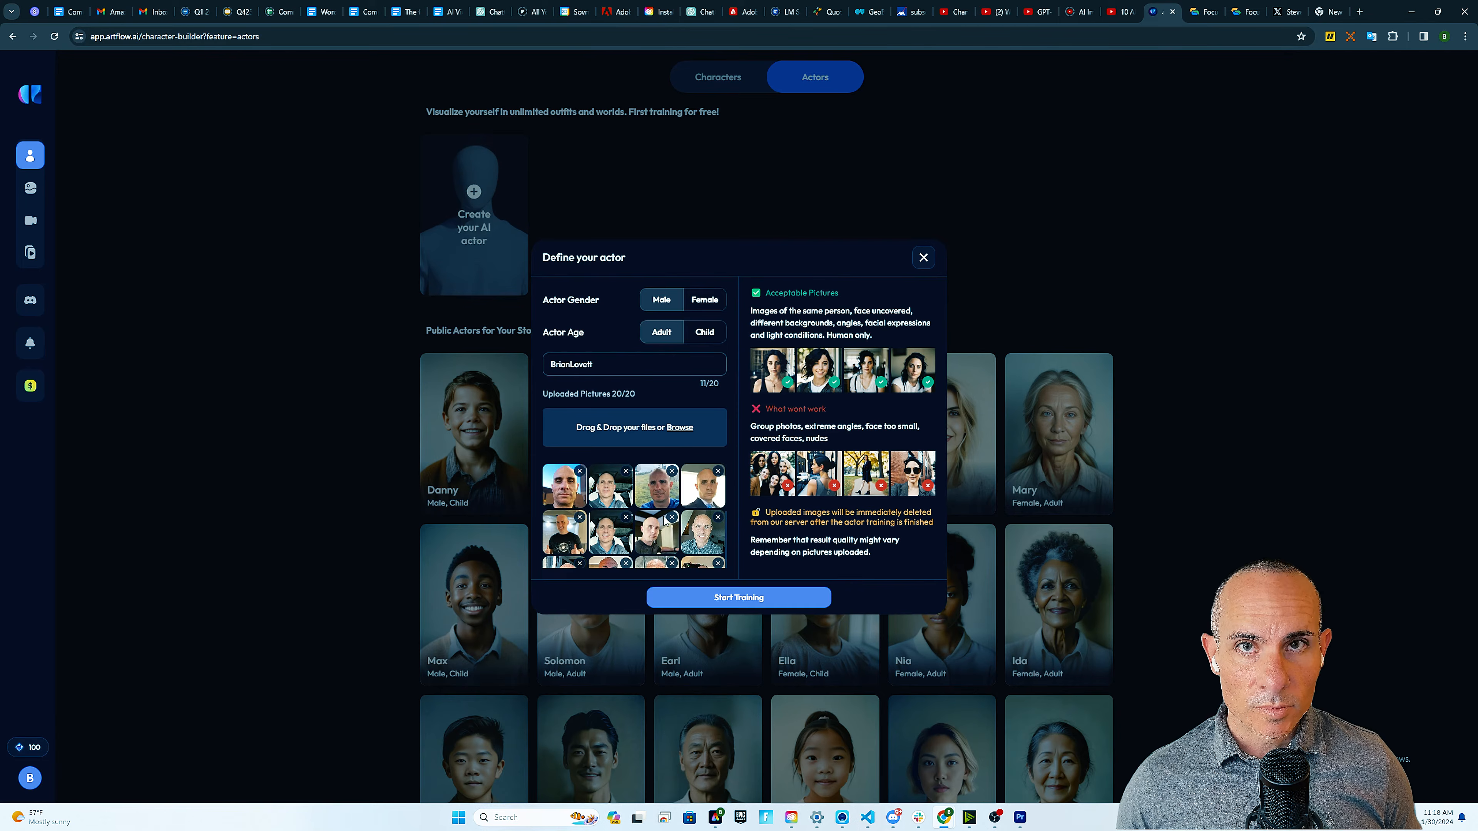
click(749, 604)
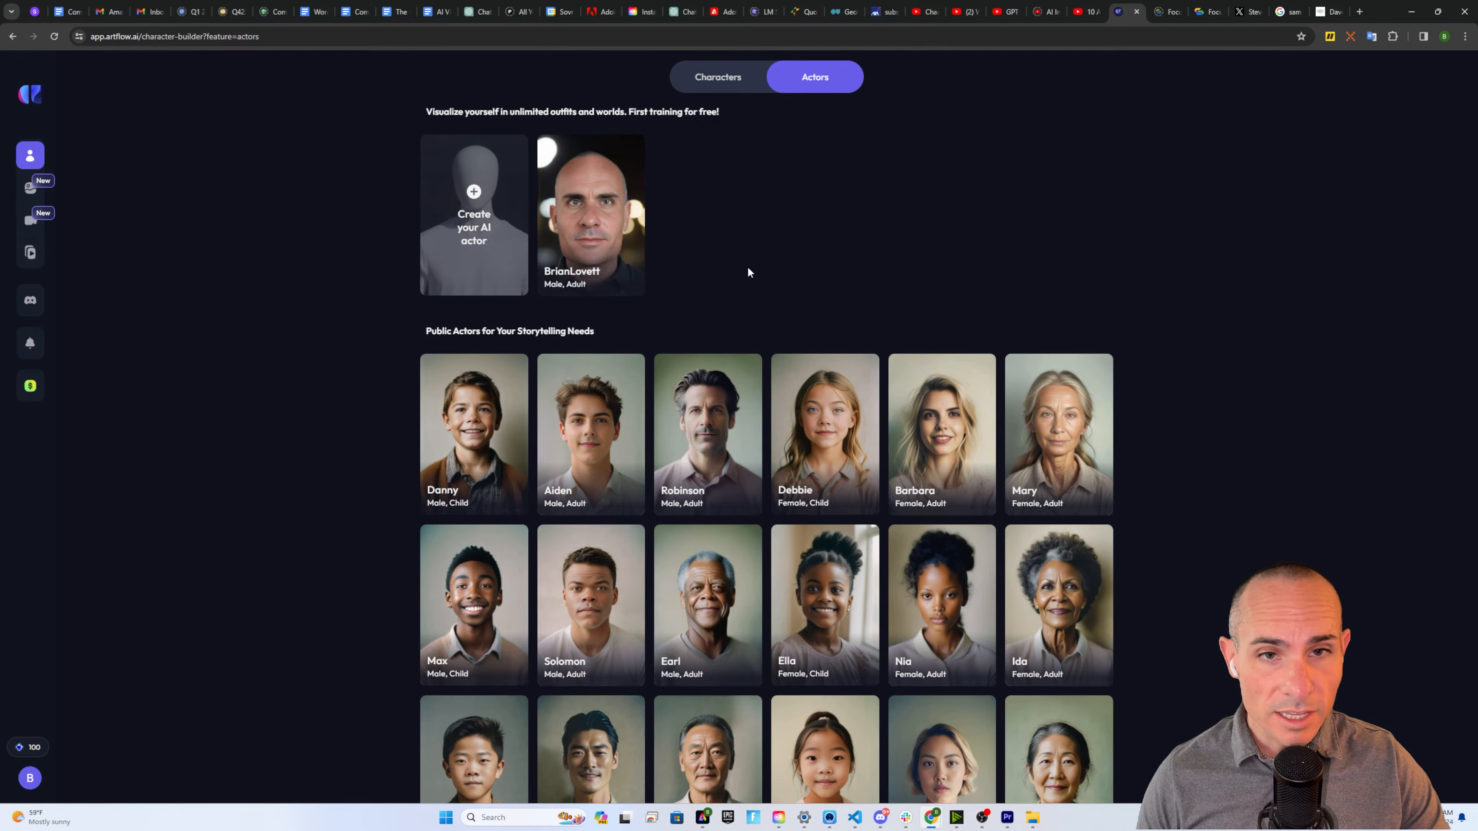
Load the custom actor's earlier Cinematic hooded-mage portraits from My creations into Make variant
mouse_move(615, 254)
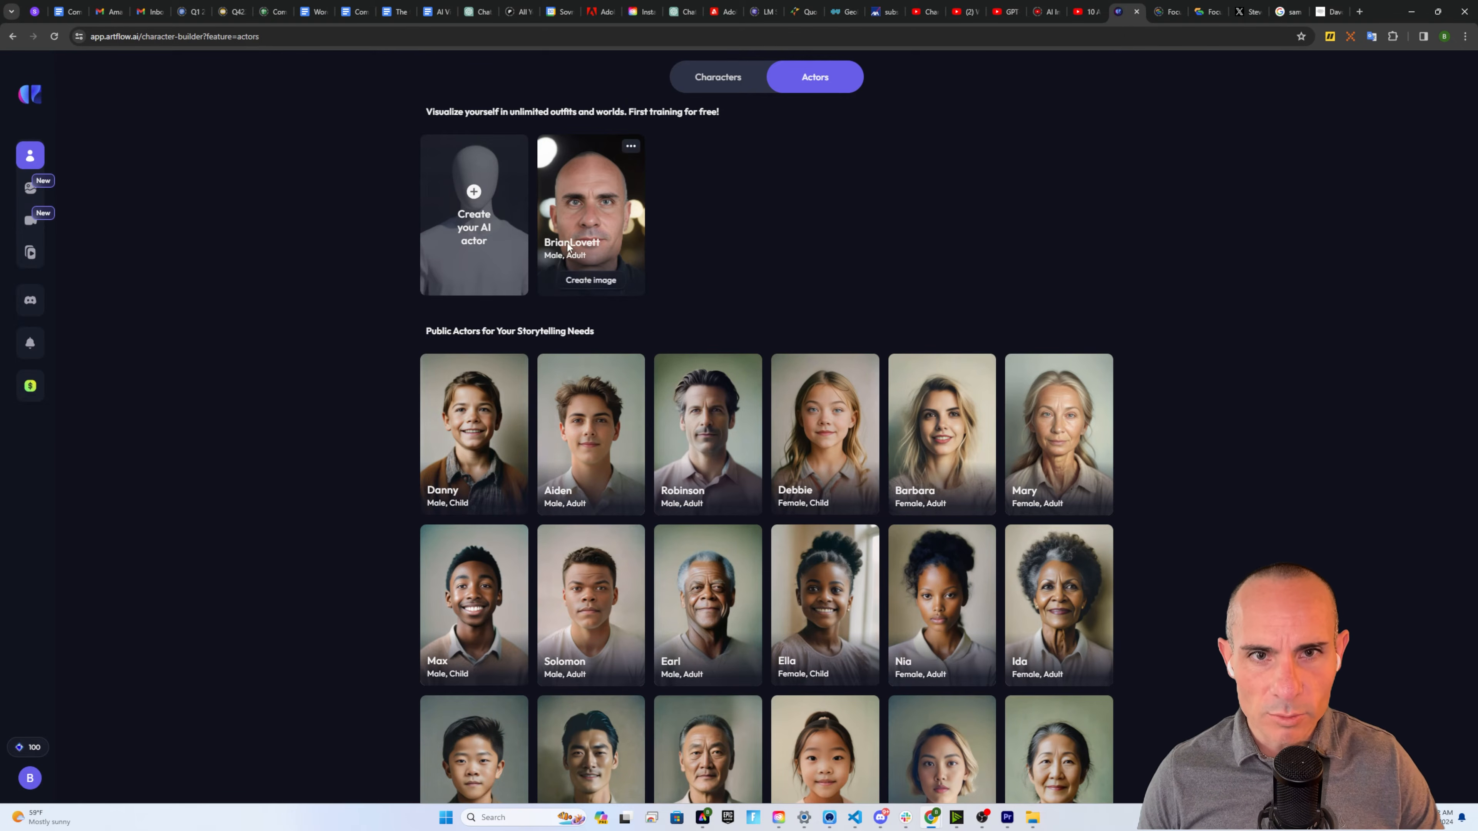
click(592, 281)
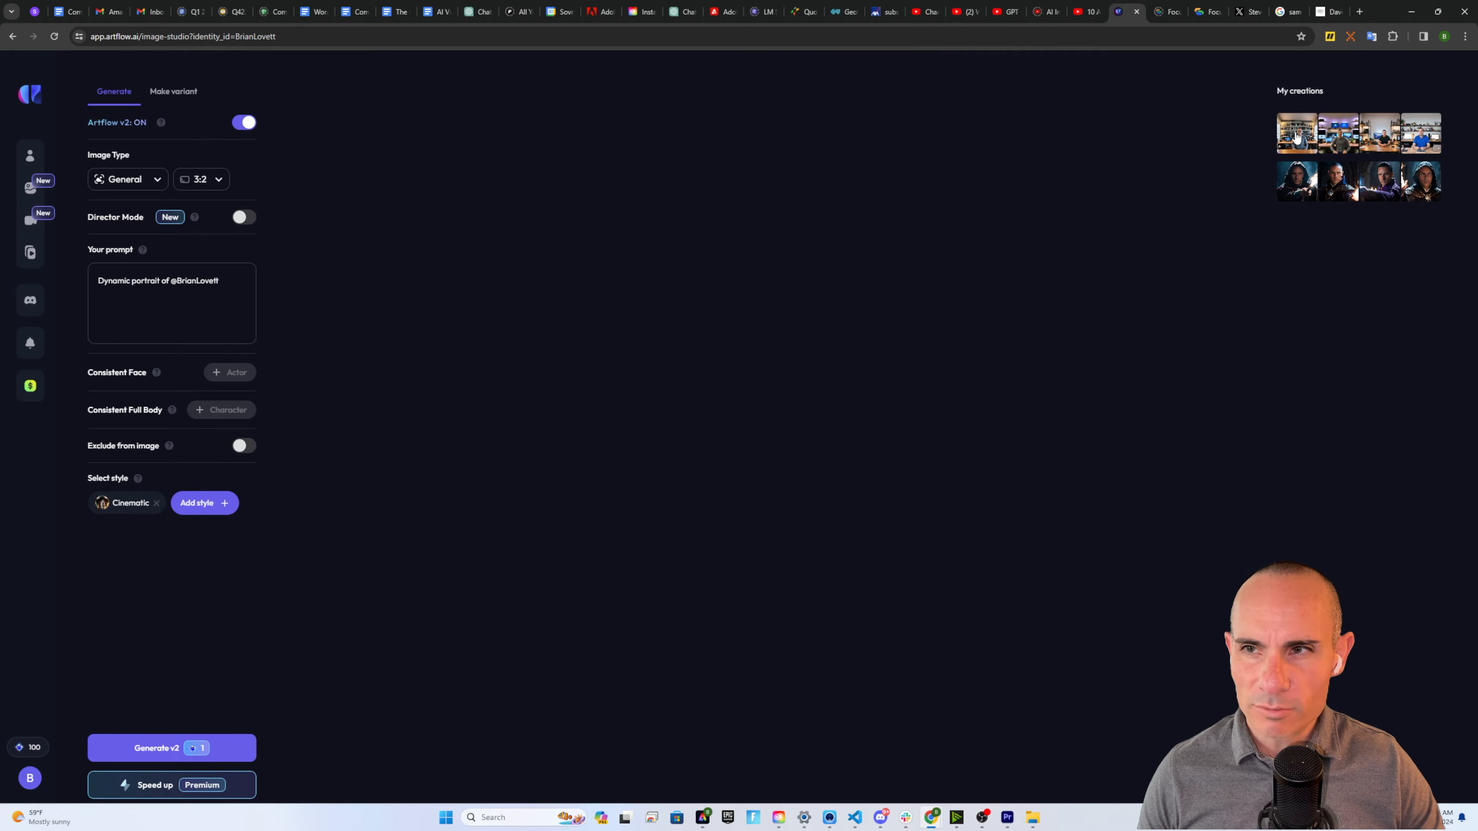
click(1295, 138)
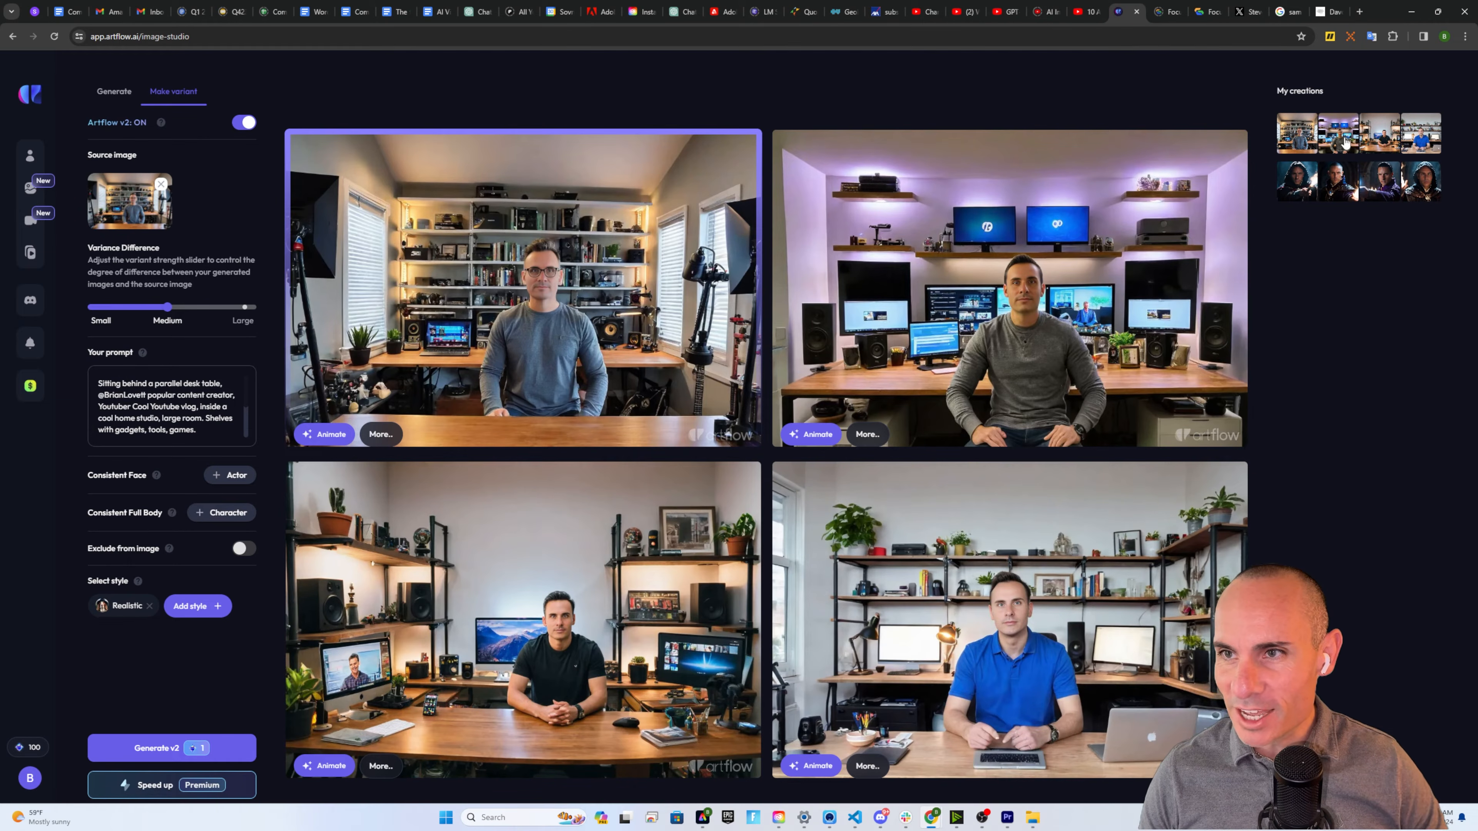
click(1304, 187)
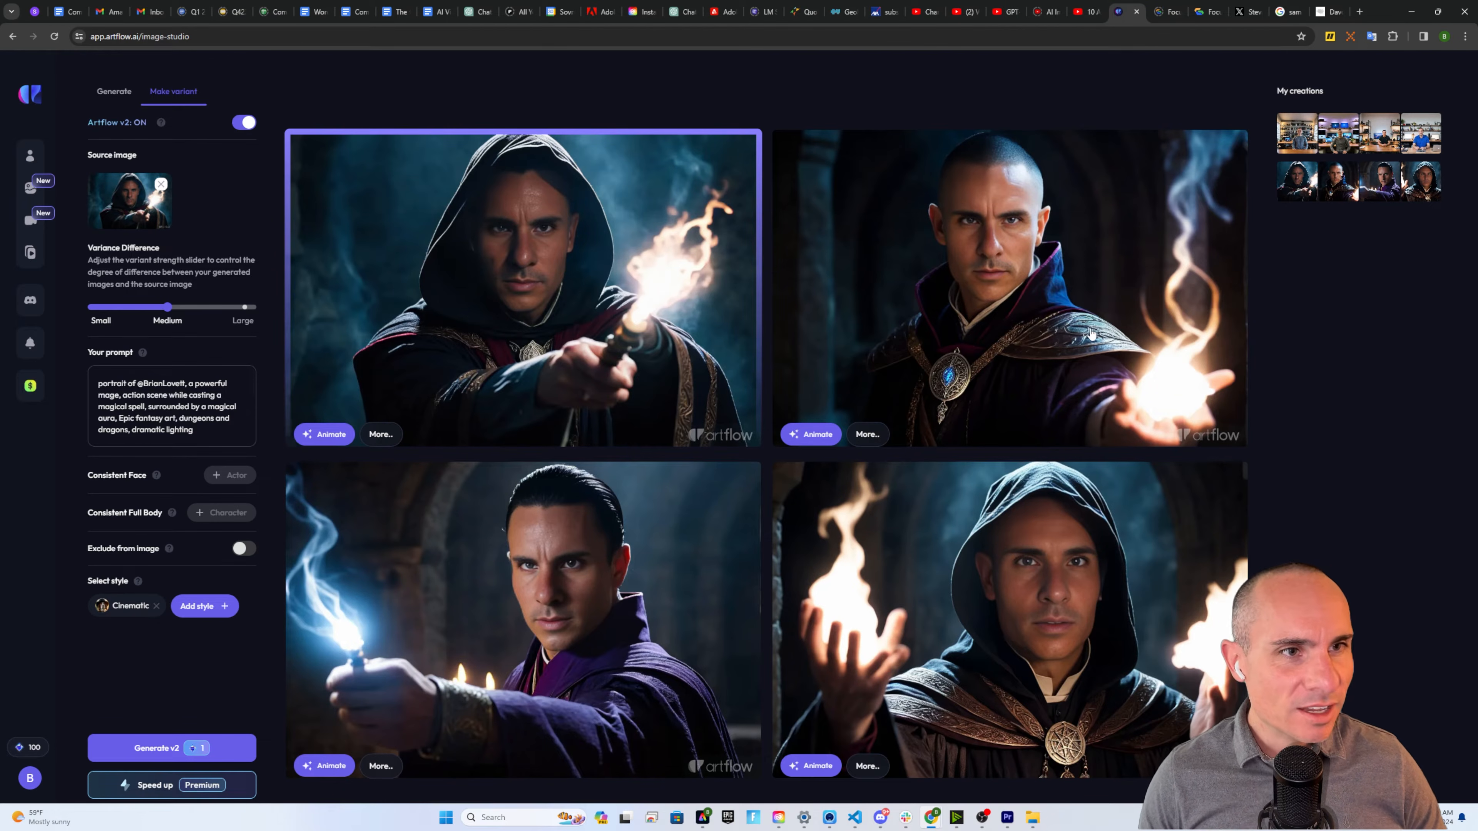
mouse_move(131, 196)
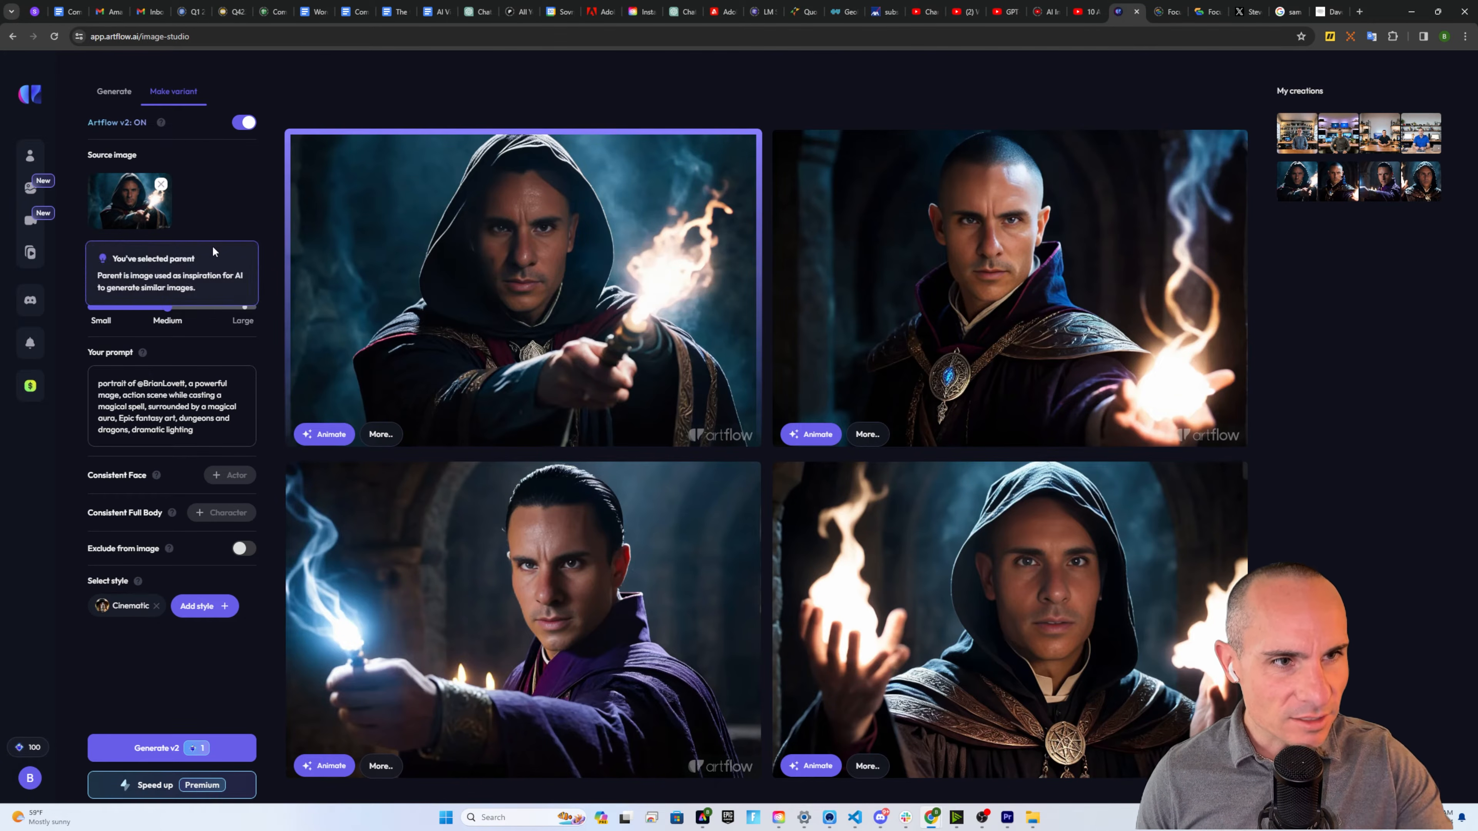
mouse_move(99, 317)
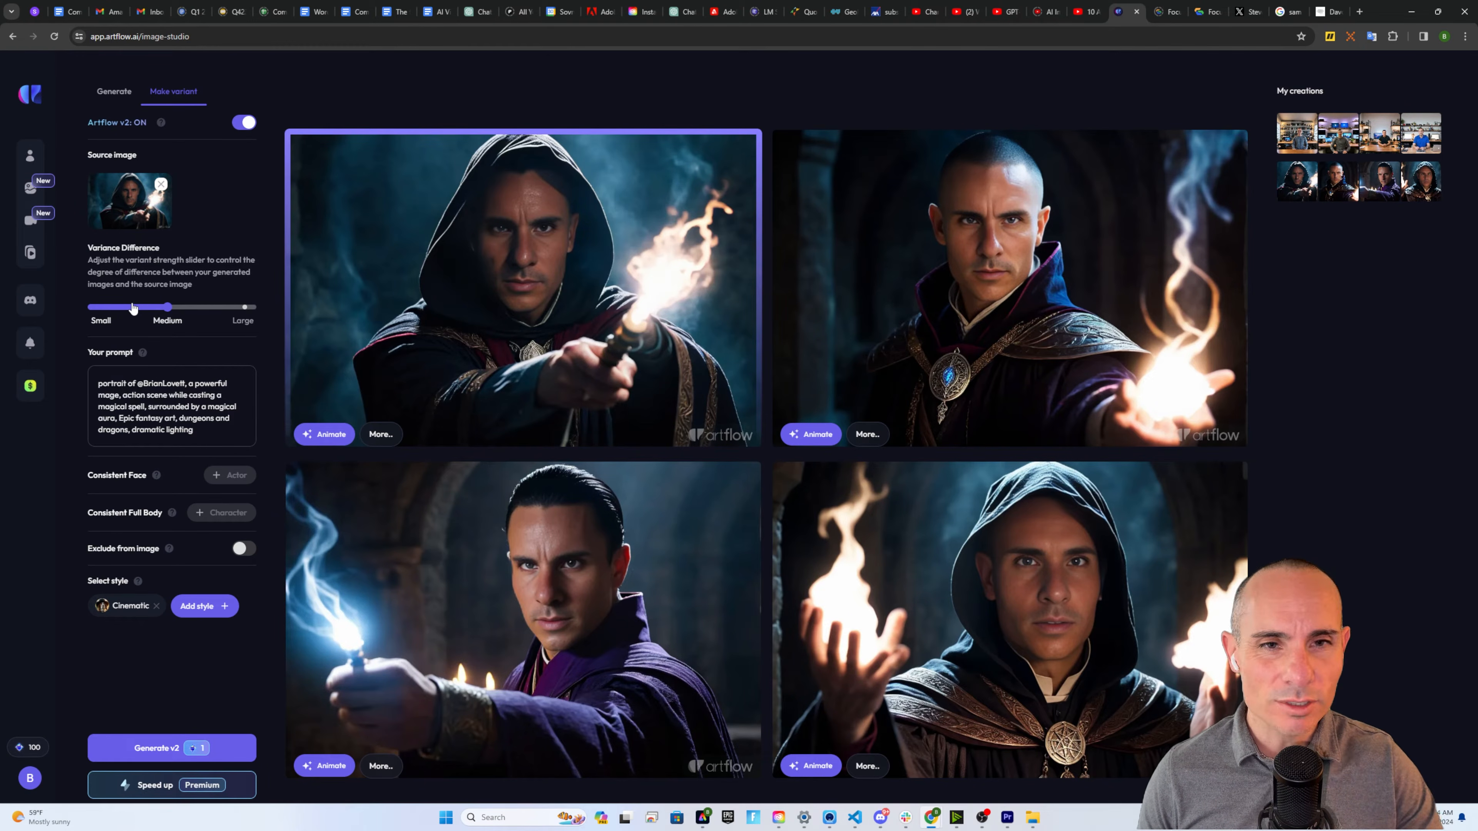
drag(137, 384, 185, 381)
click(217, 430)
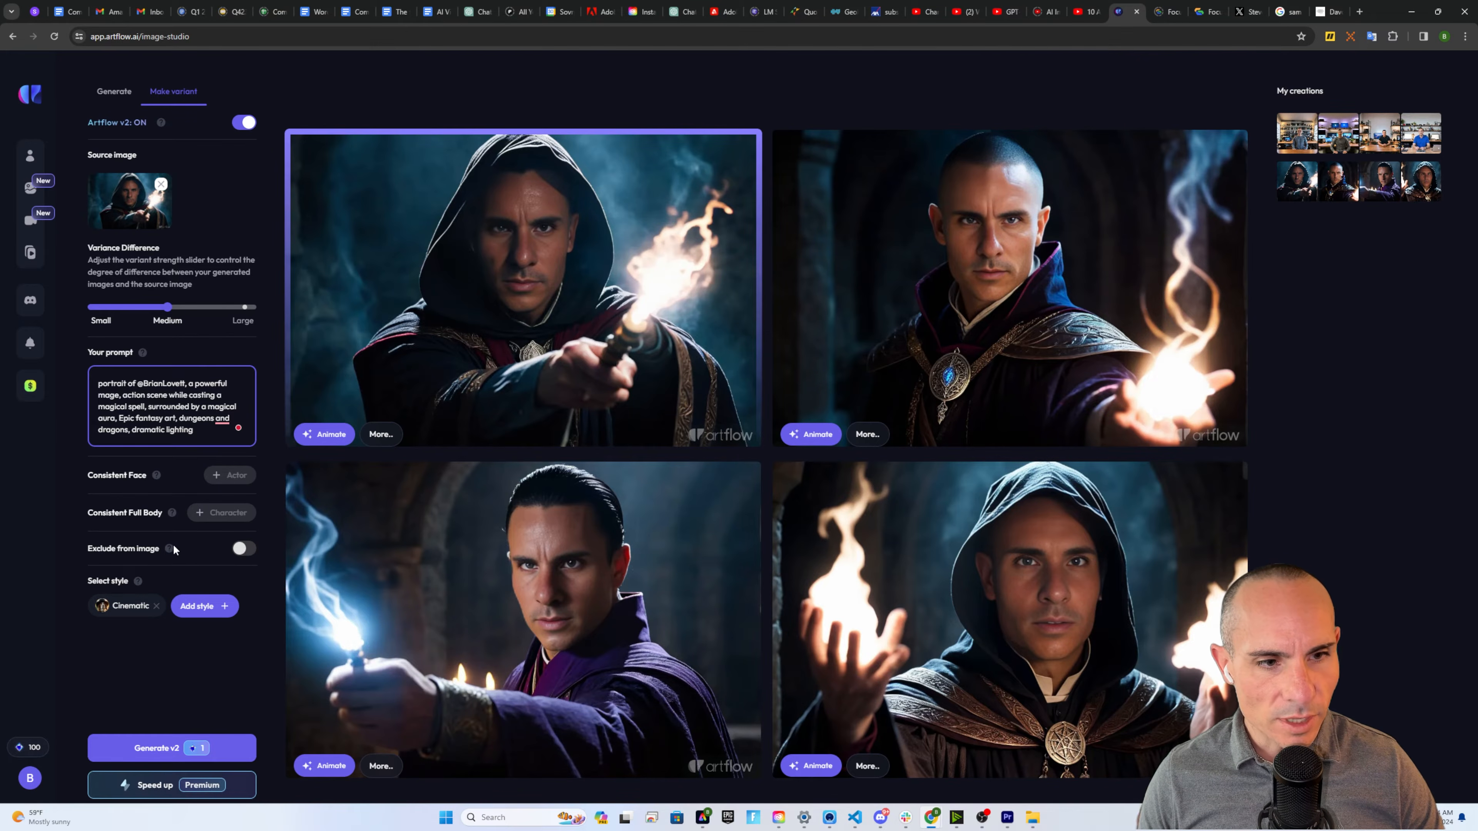
click(242, 549)
click(198, 599)
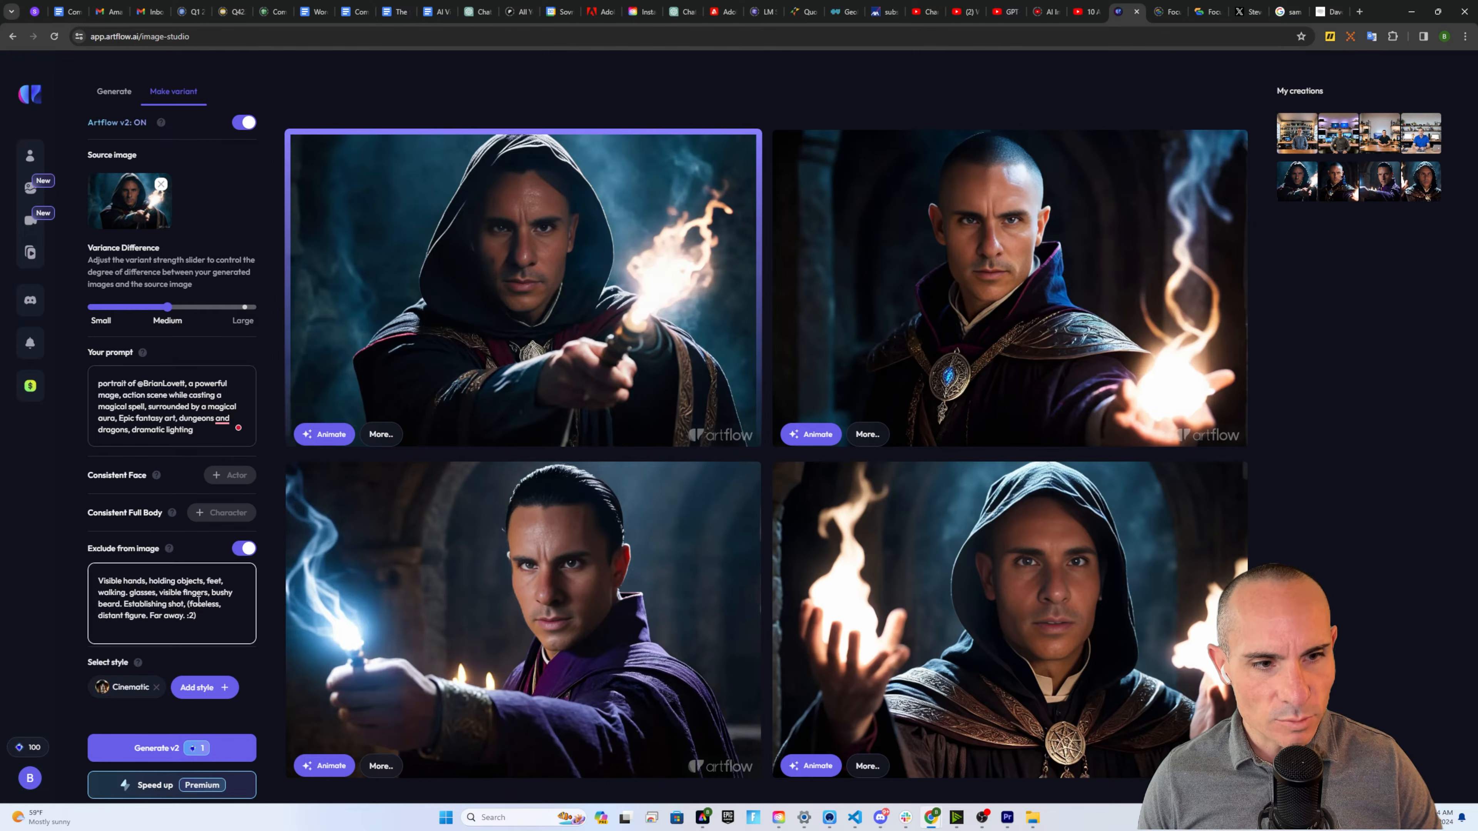
click(242, 549)
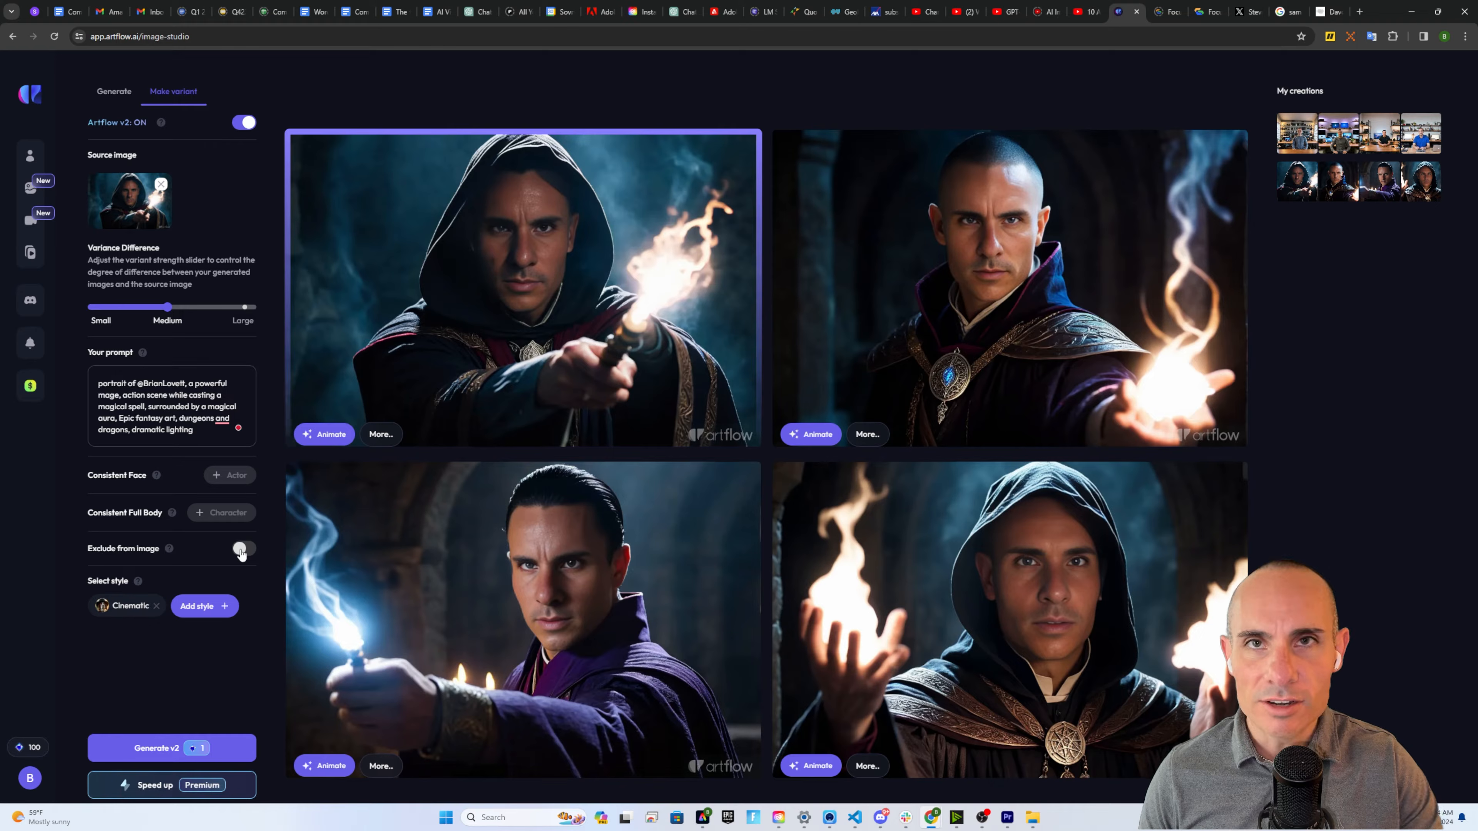
Browse the available image styles, then animate the top-right bald wizard portrait as shot 1
click(217, 607)
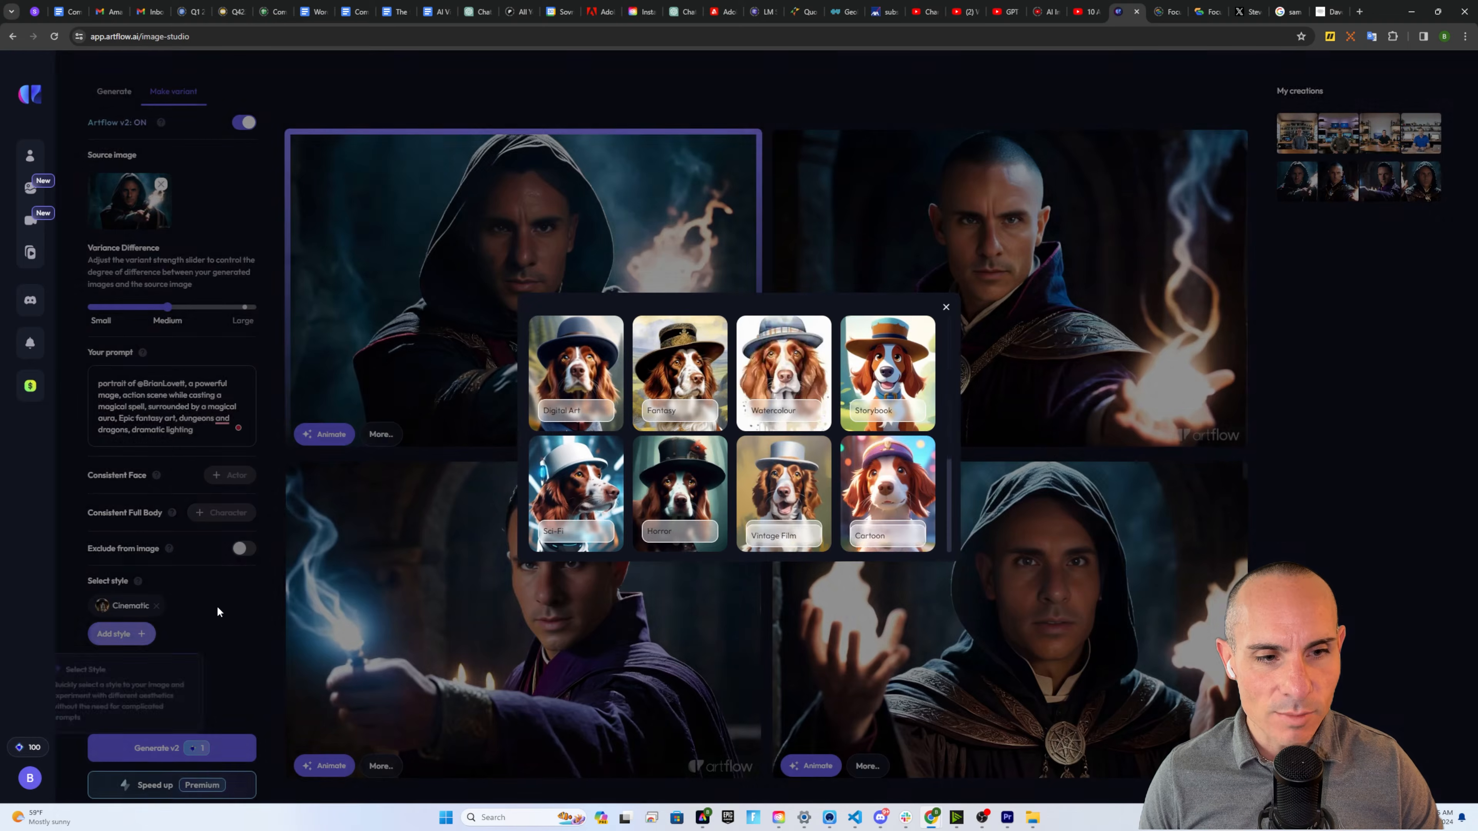
scroll(876, 409, down, 8)
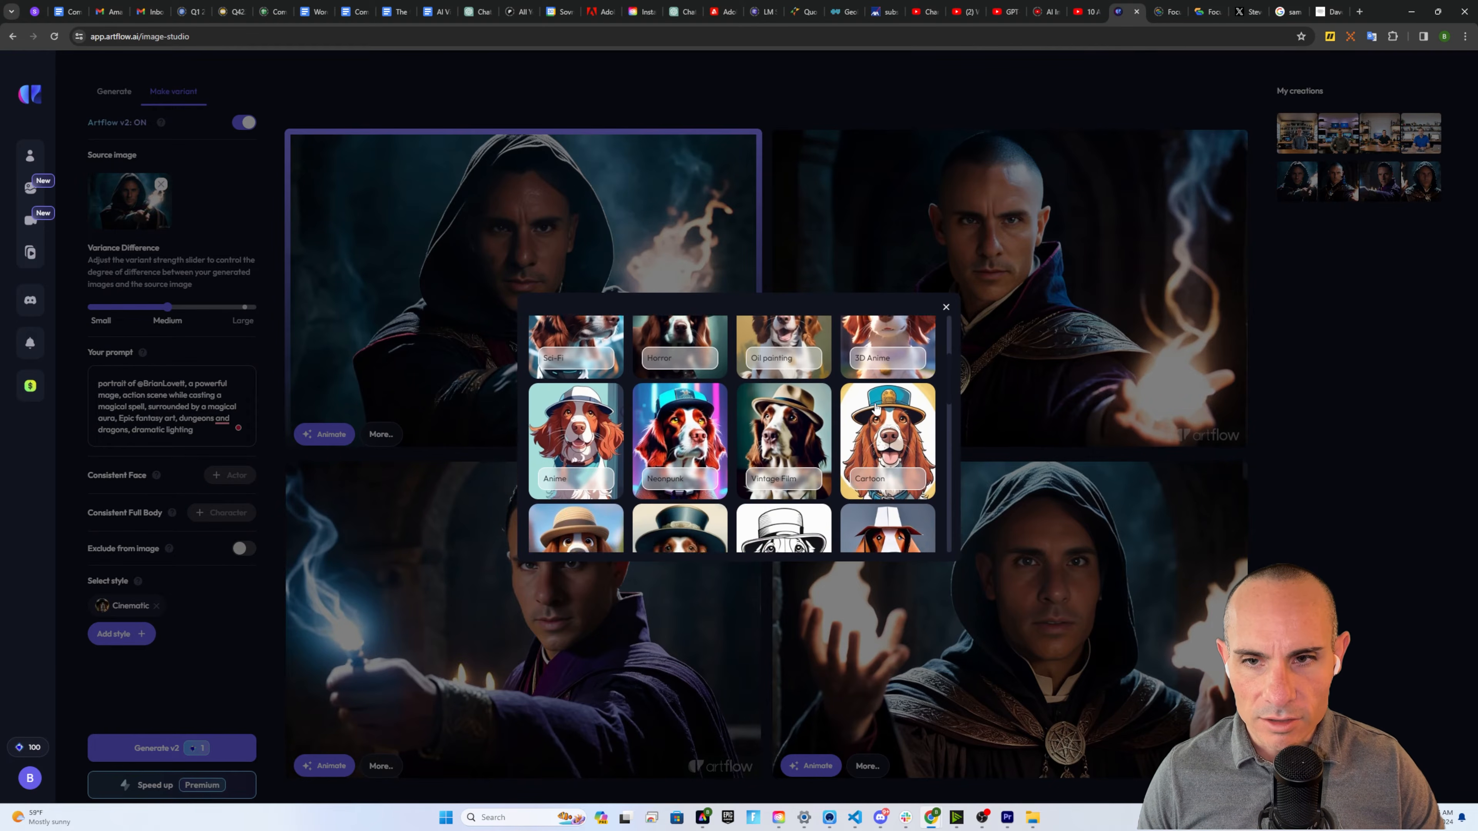
scroll(873, 407, down, 3)
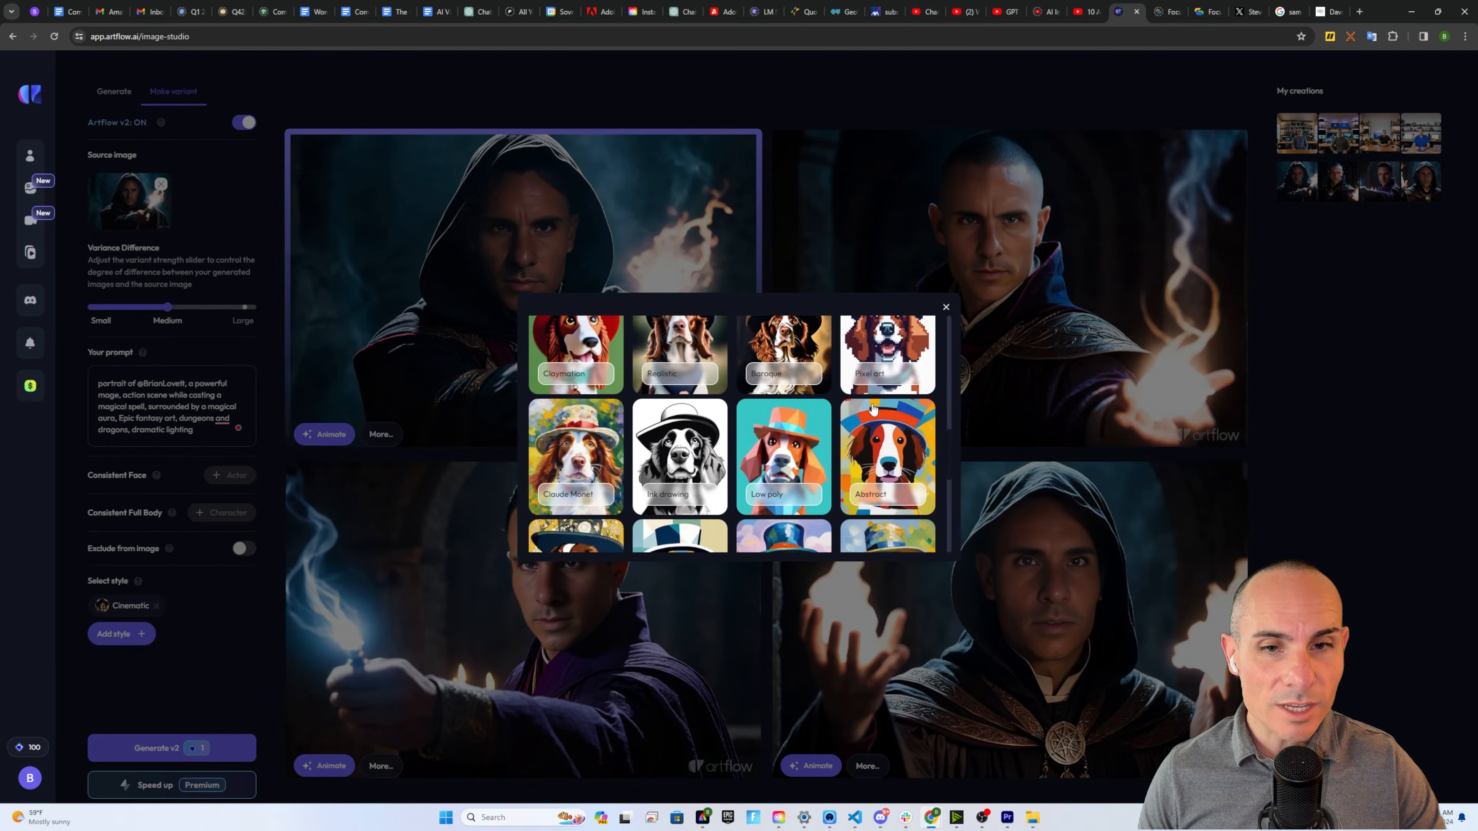
scroll(870, 409, down, 5)
scroll(869, 409, down, 3)
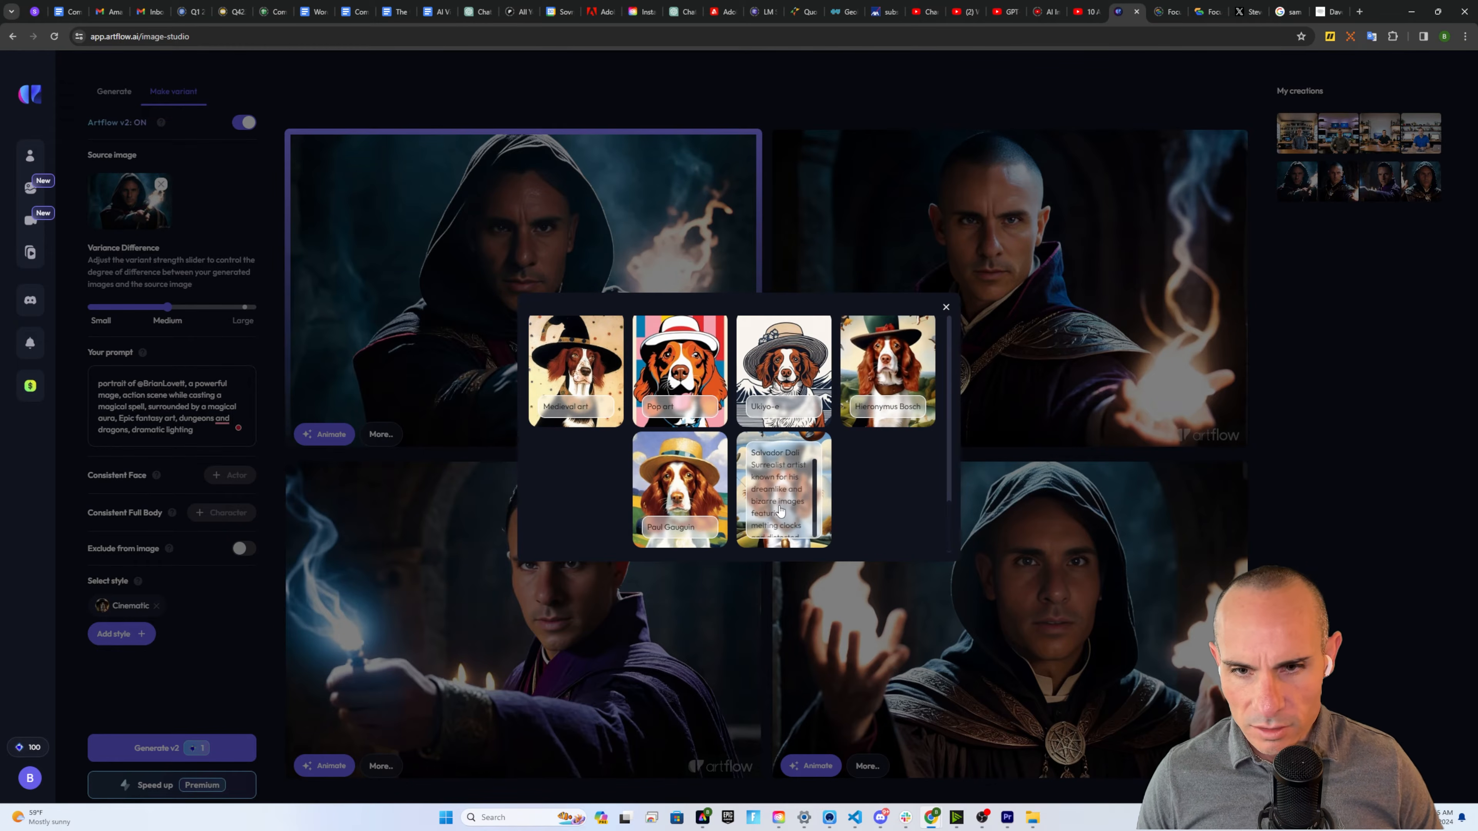
scroll(691, 474, up, 3)
scroll(691, 475, up, 2)
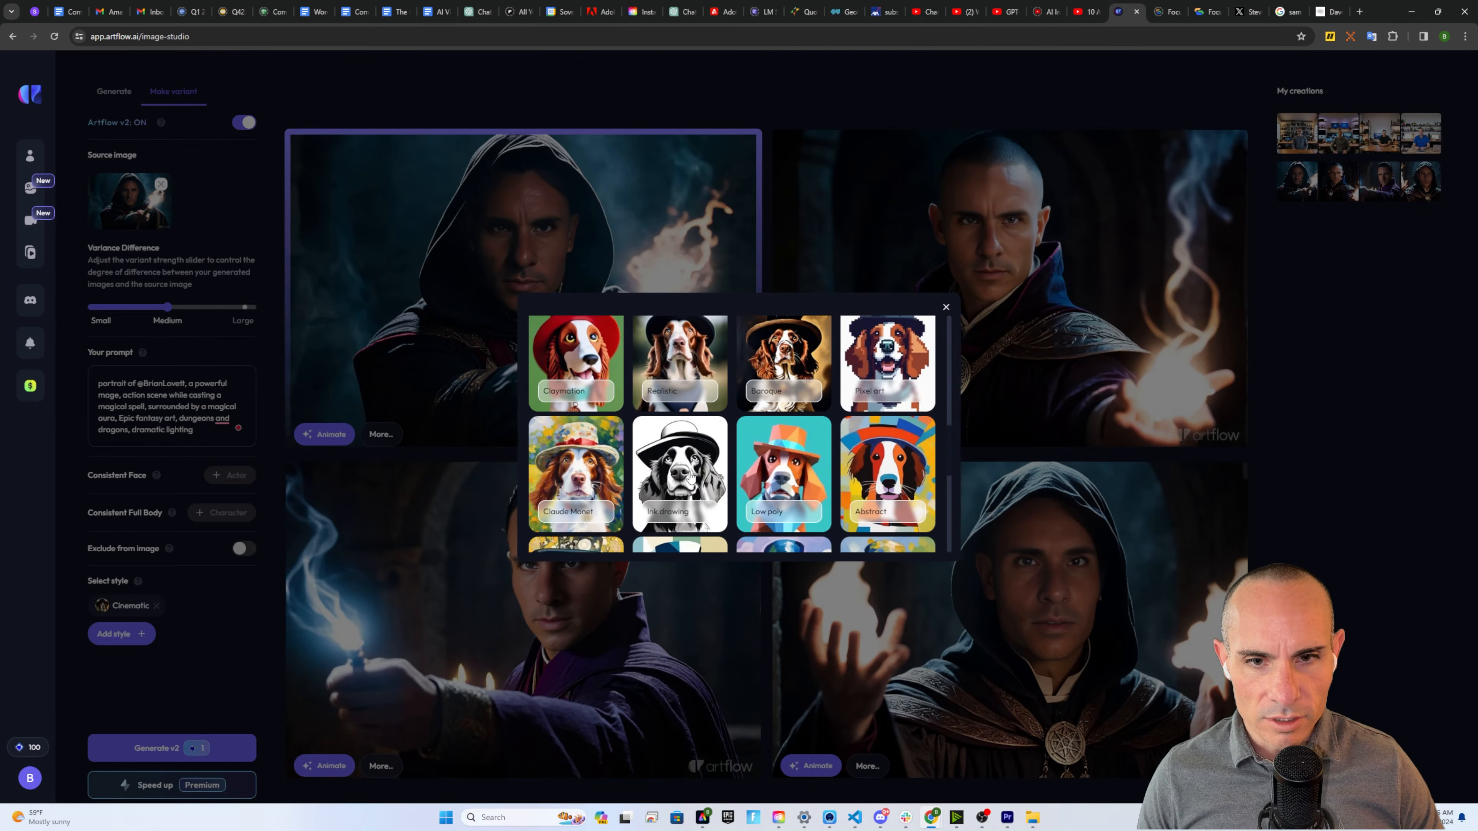
scroll(689, 476, up, 4)
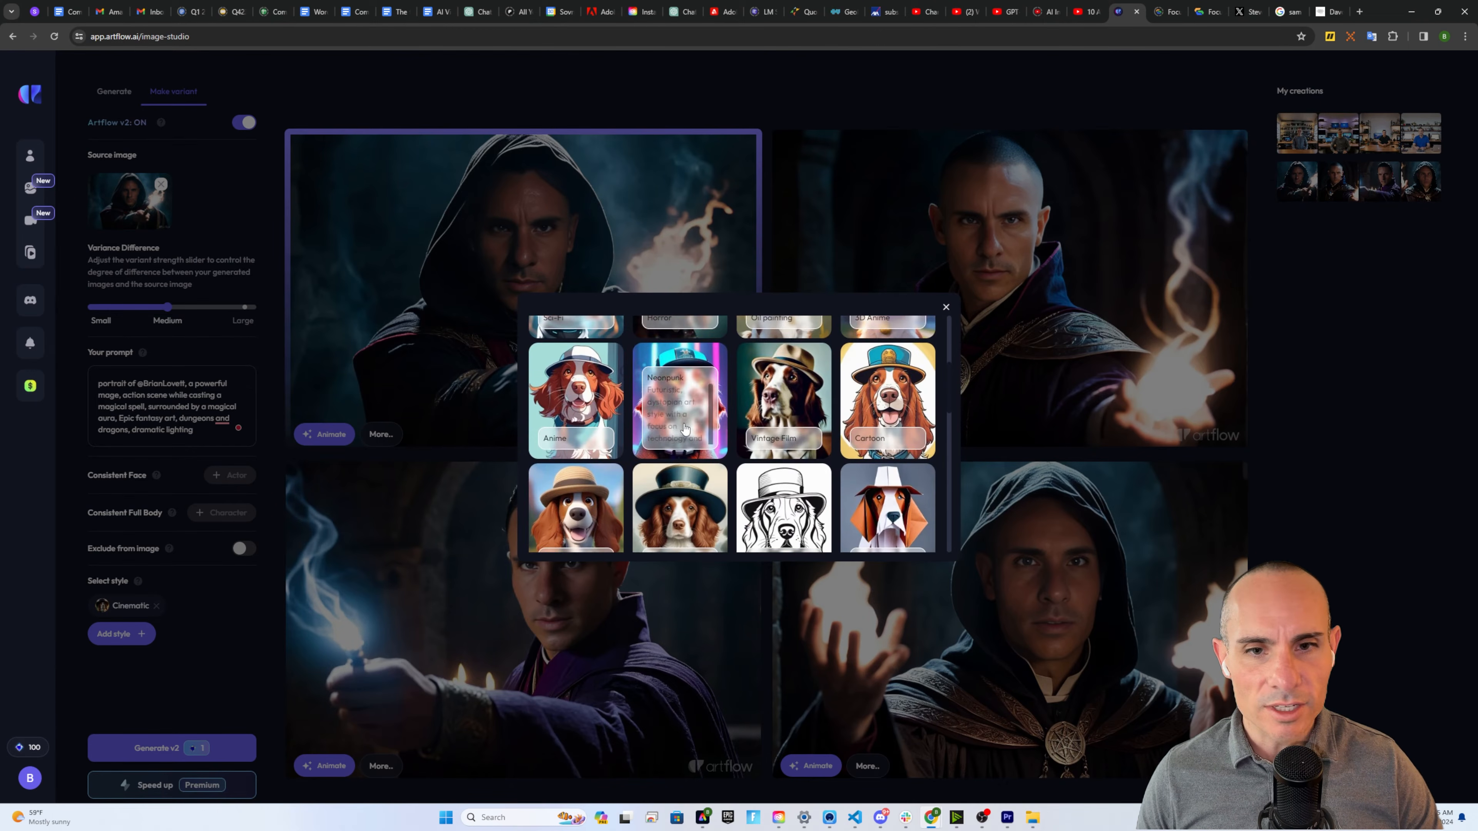
scroll(687, 454, up, 3)
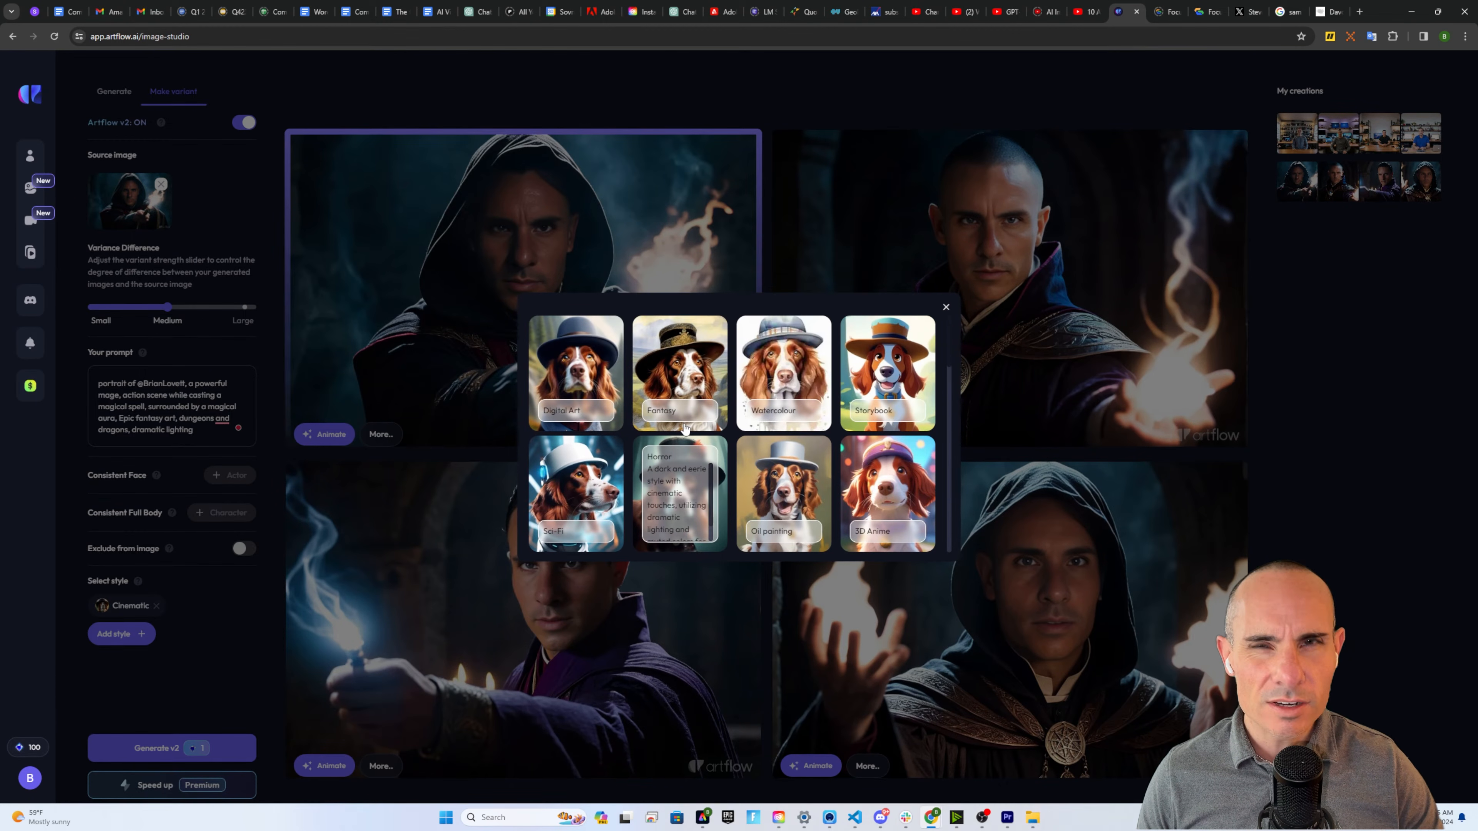
mouse_move(685, 428)
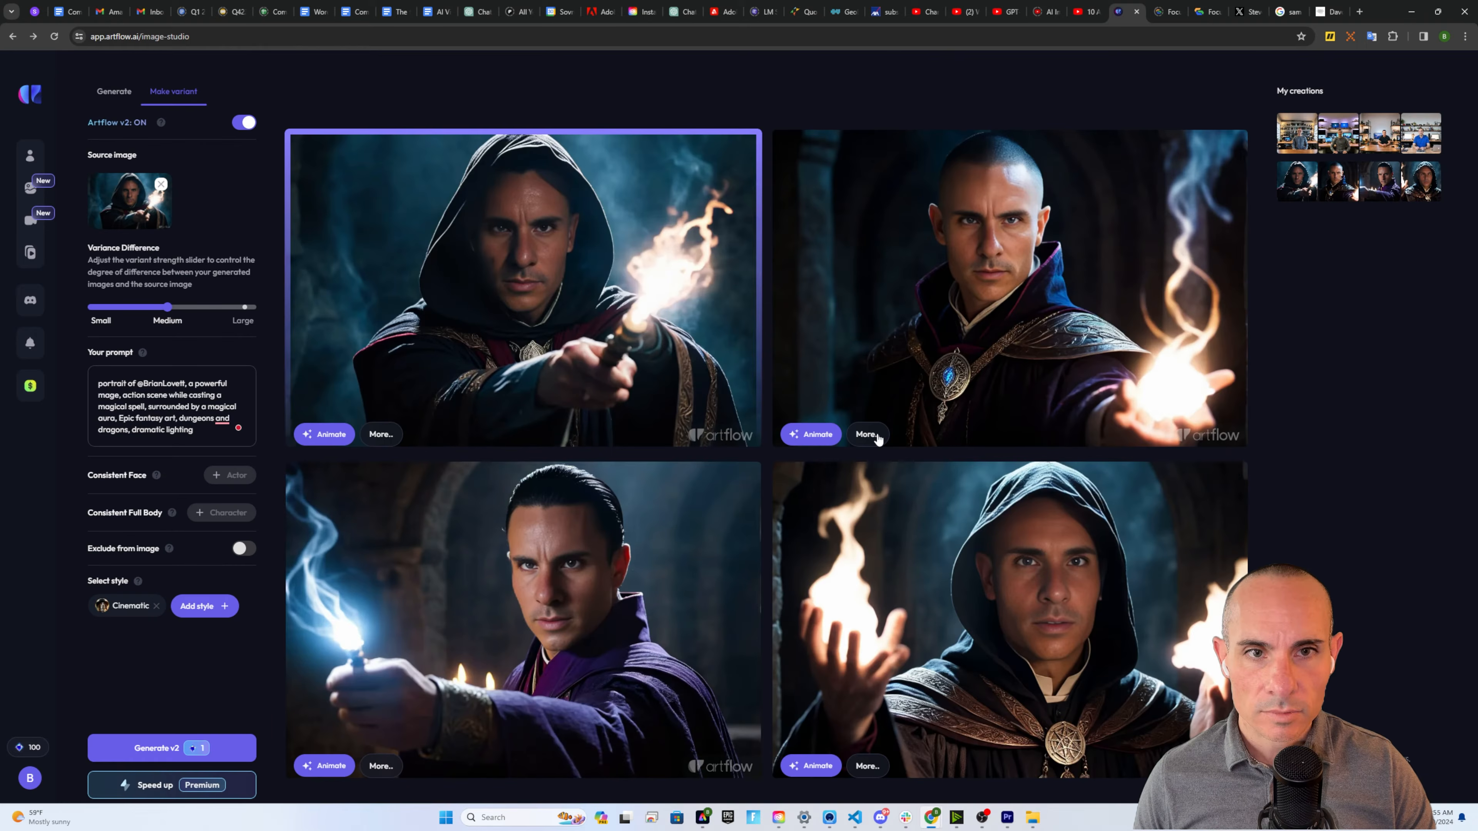
click(805, 436)
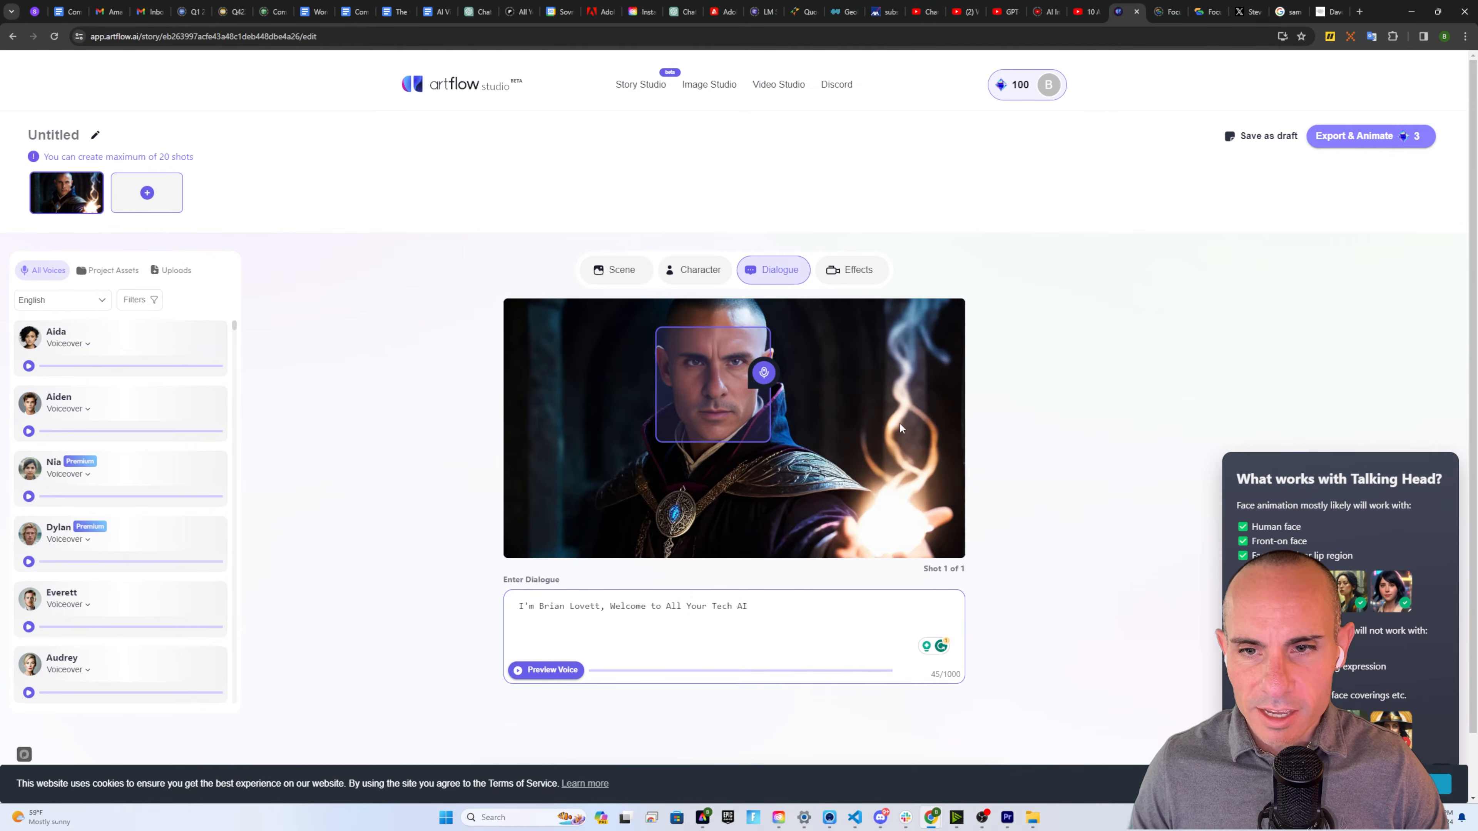
Show the shot's Scene tab with My Library and preview the wizard's welcome line
click(861, 270)
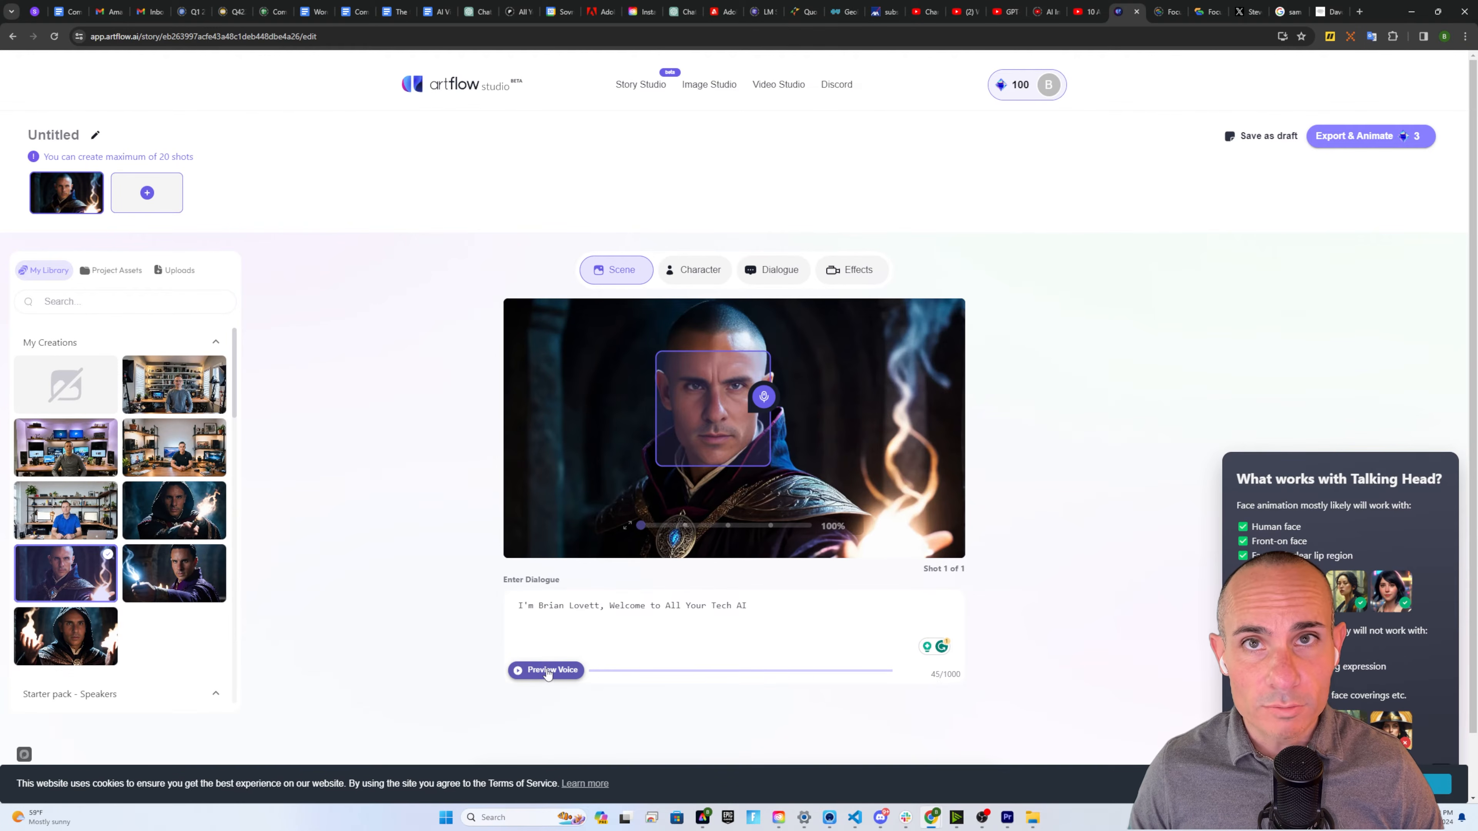
click(546, 672)
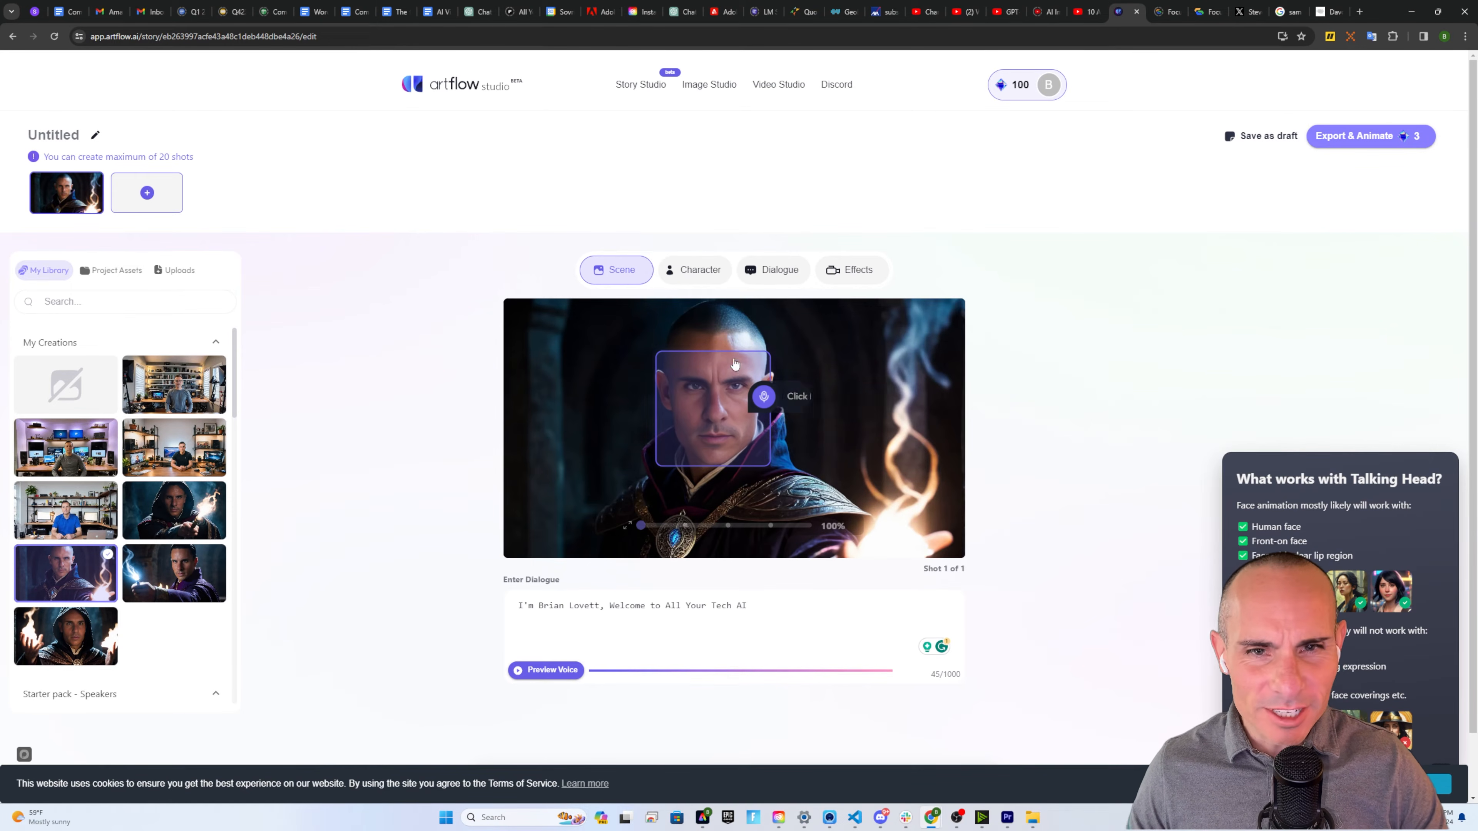
Sample and assign the Elliot voice to the welcome dialogue, then preview it
click(609, 606)
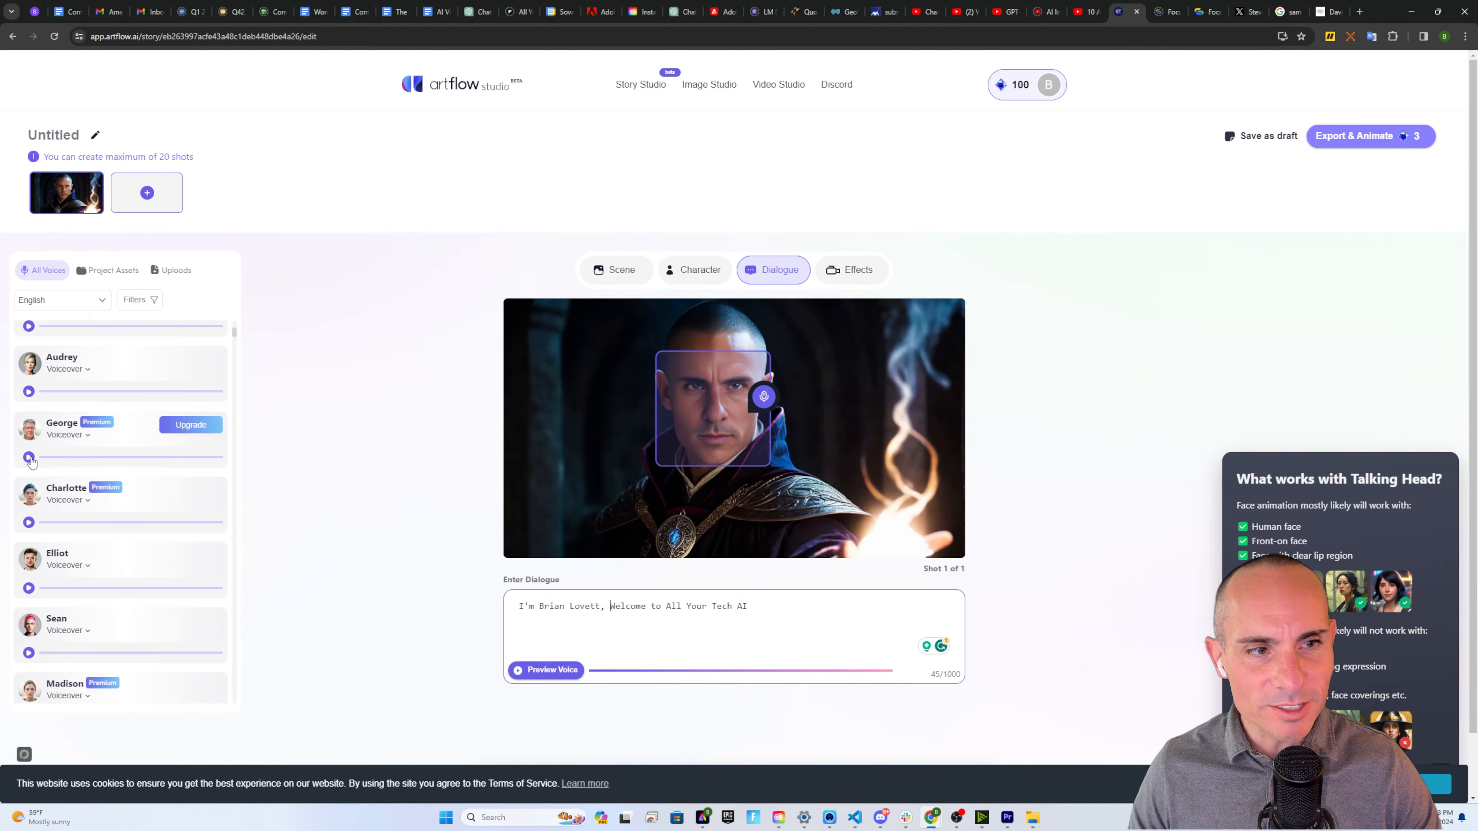
click(28, 588)
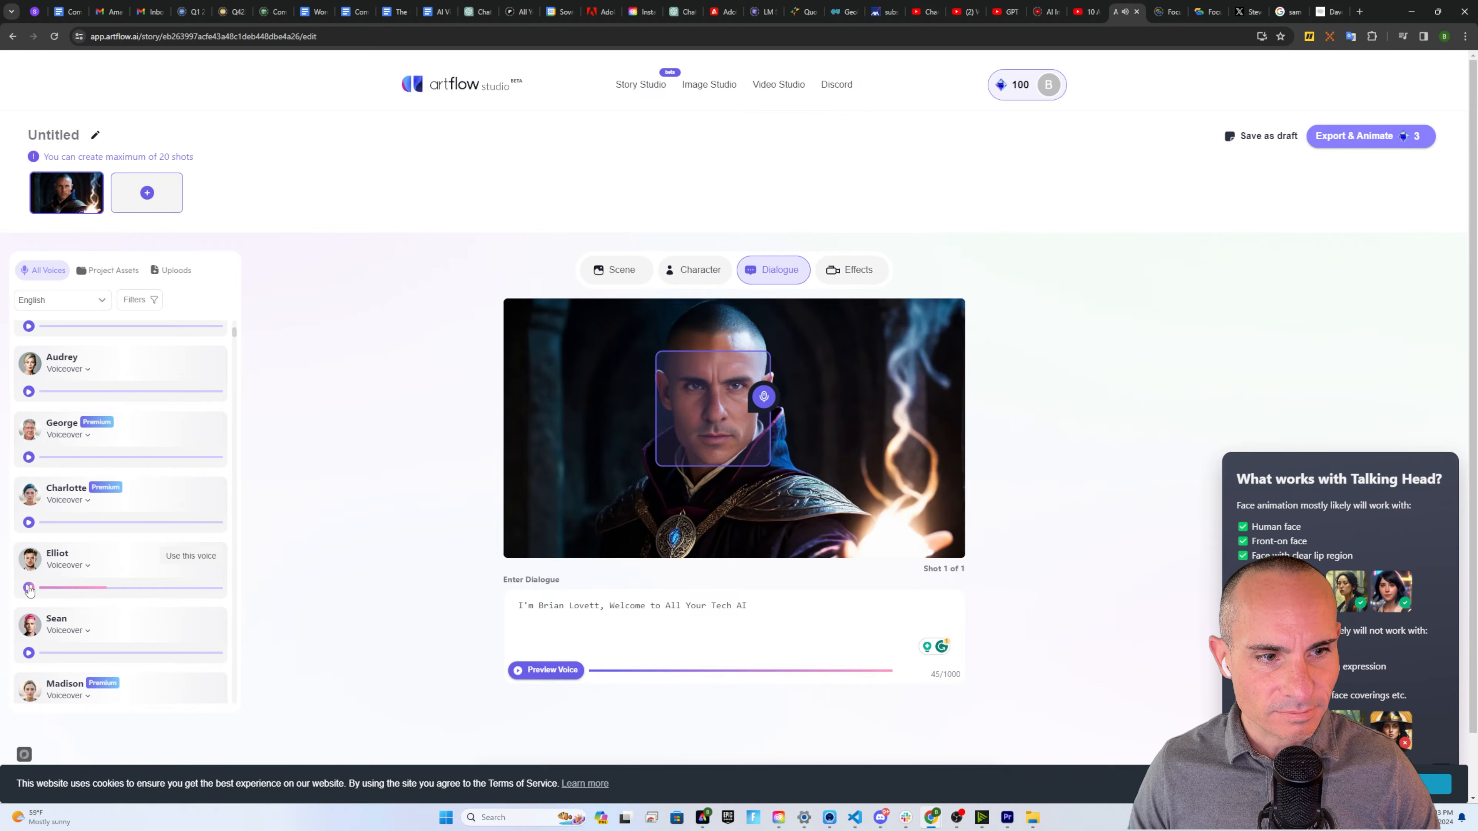
click(28, 588)
click(545, 671)
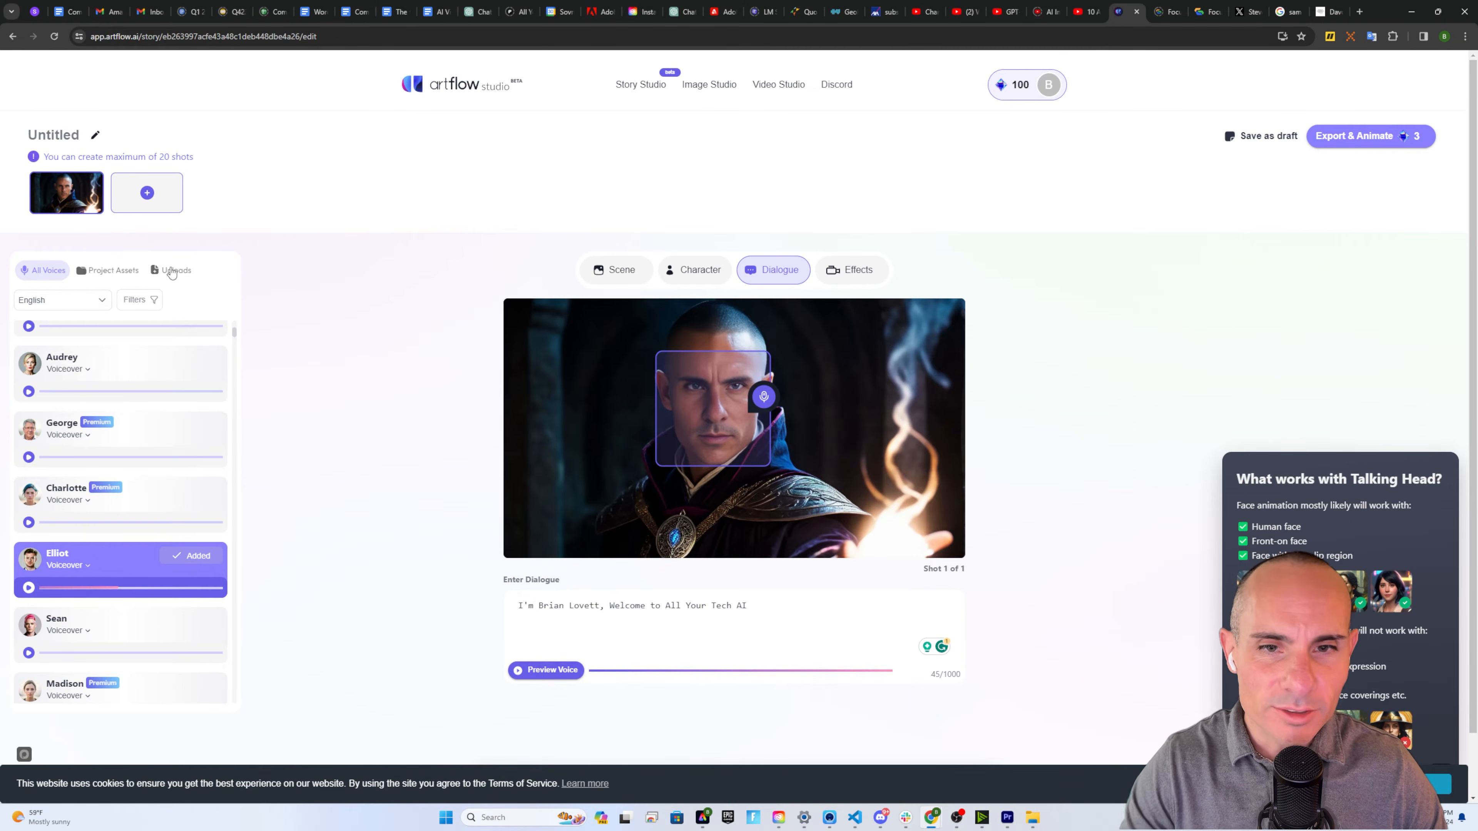
mouse_move(1381, 144)
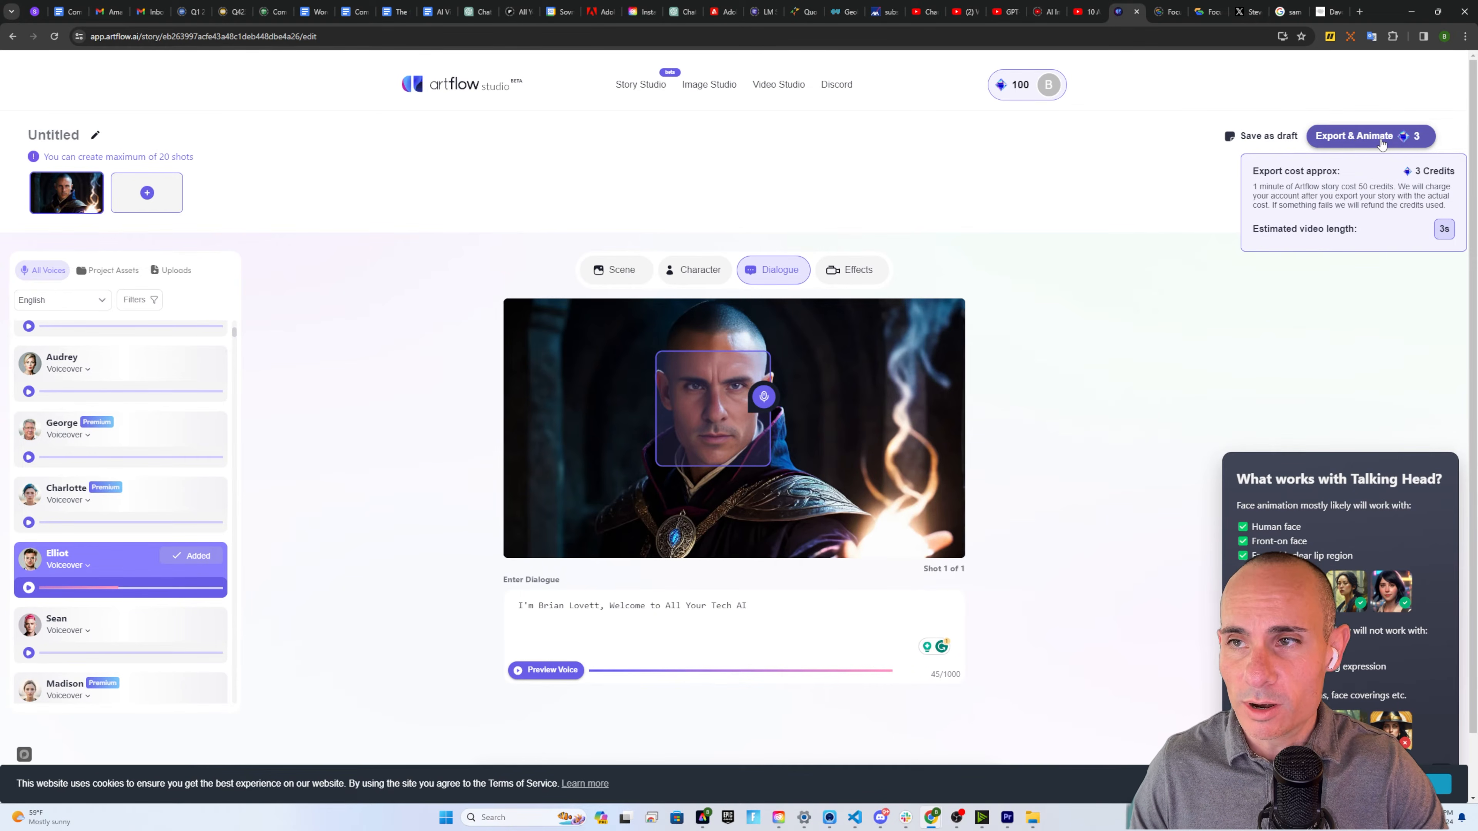
Export the video titled 'welcome to all your tech ai' and watch it in My videos
click(1382, 144)
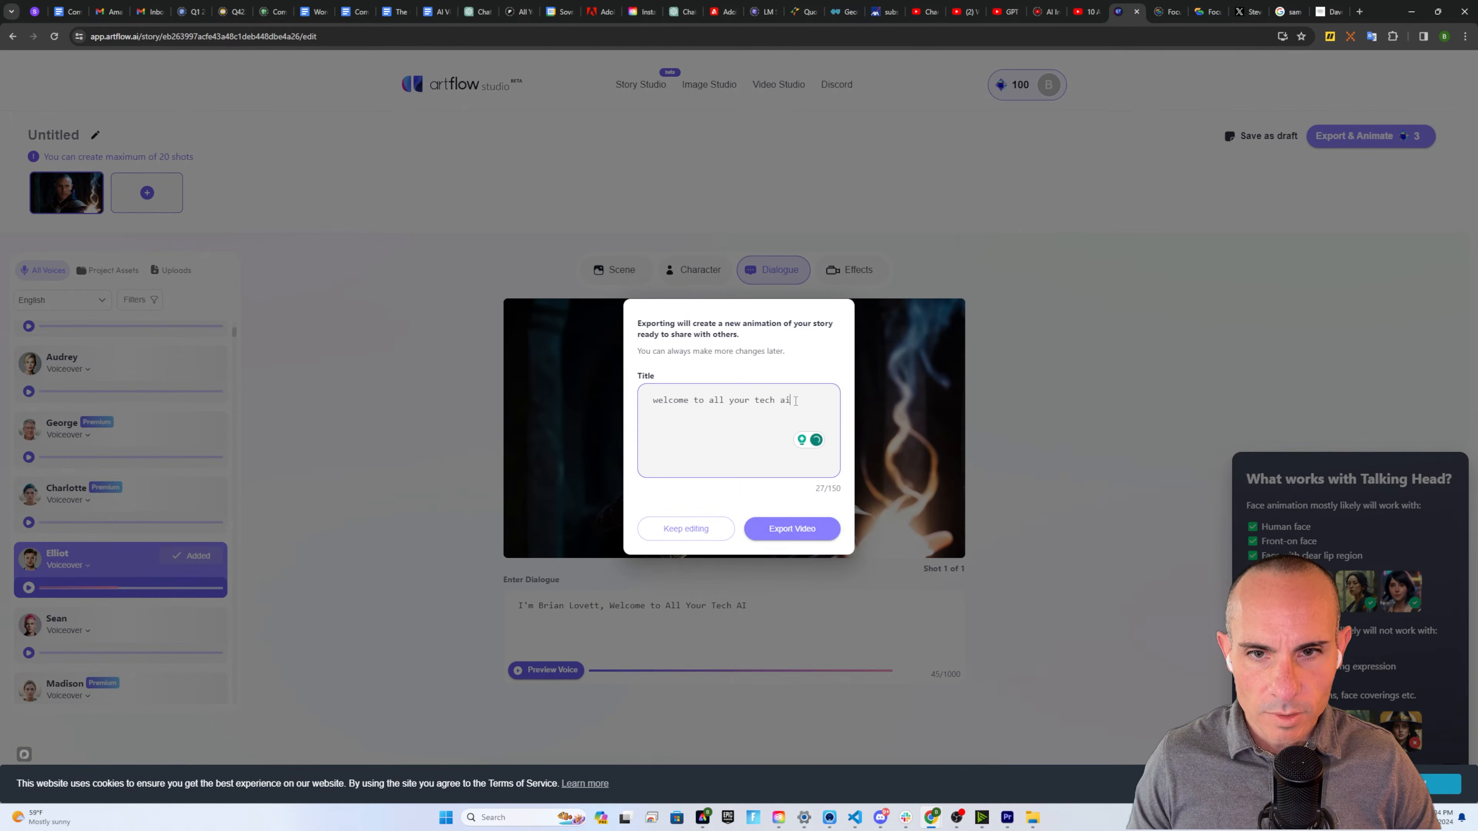
click(797, 530)
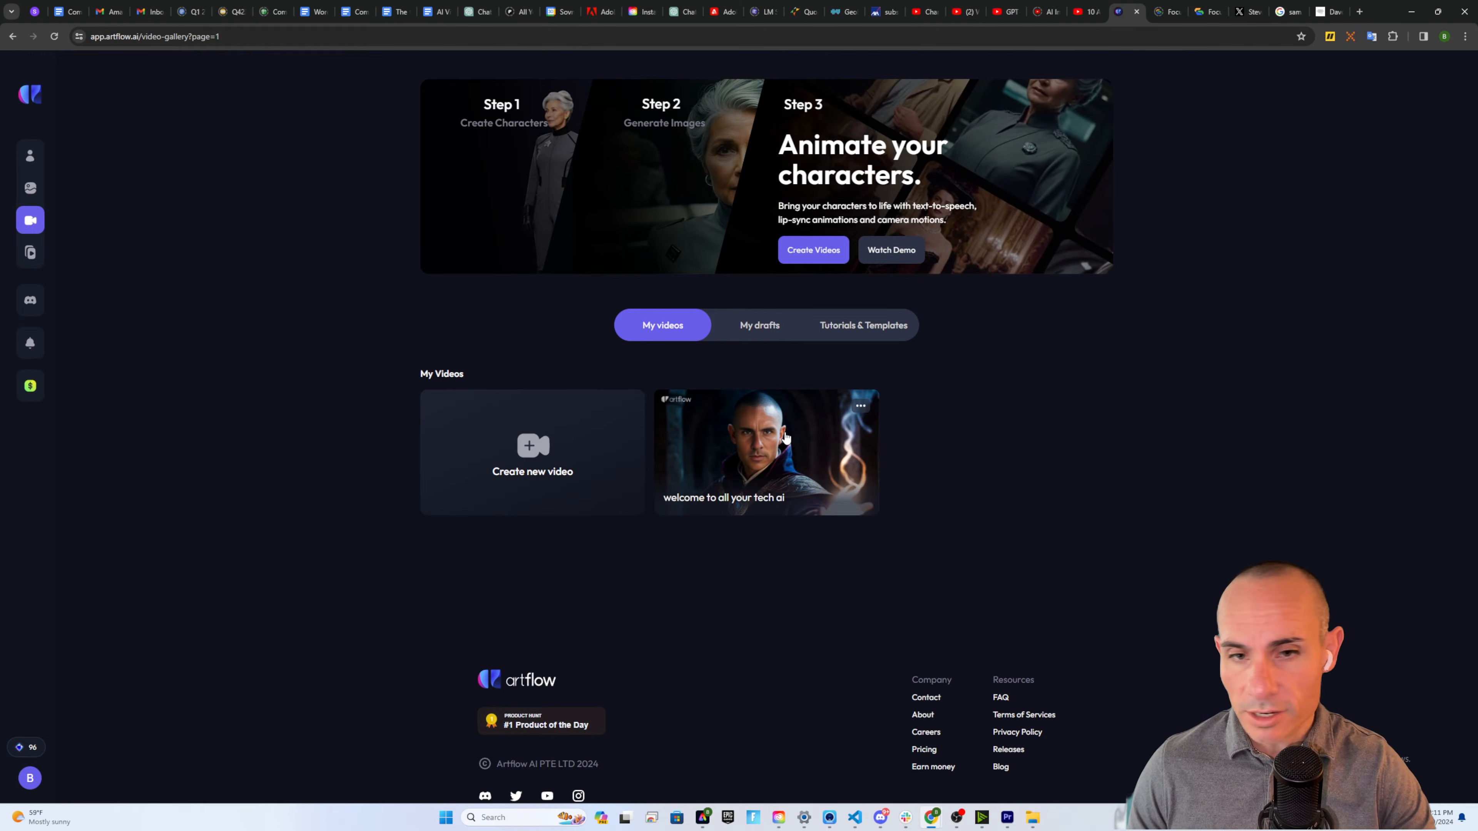
click(786, 437)
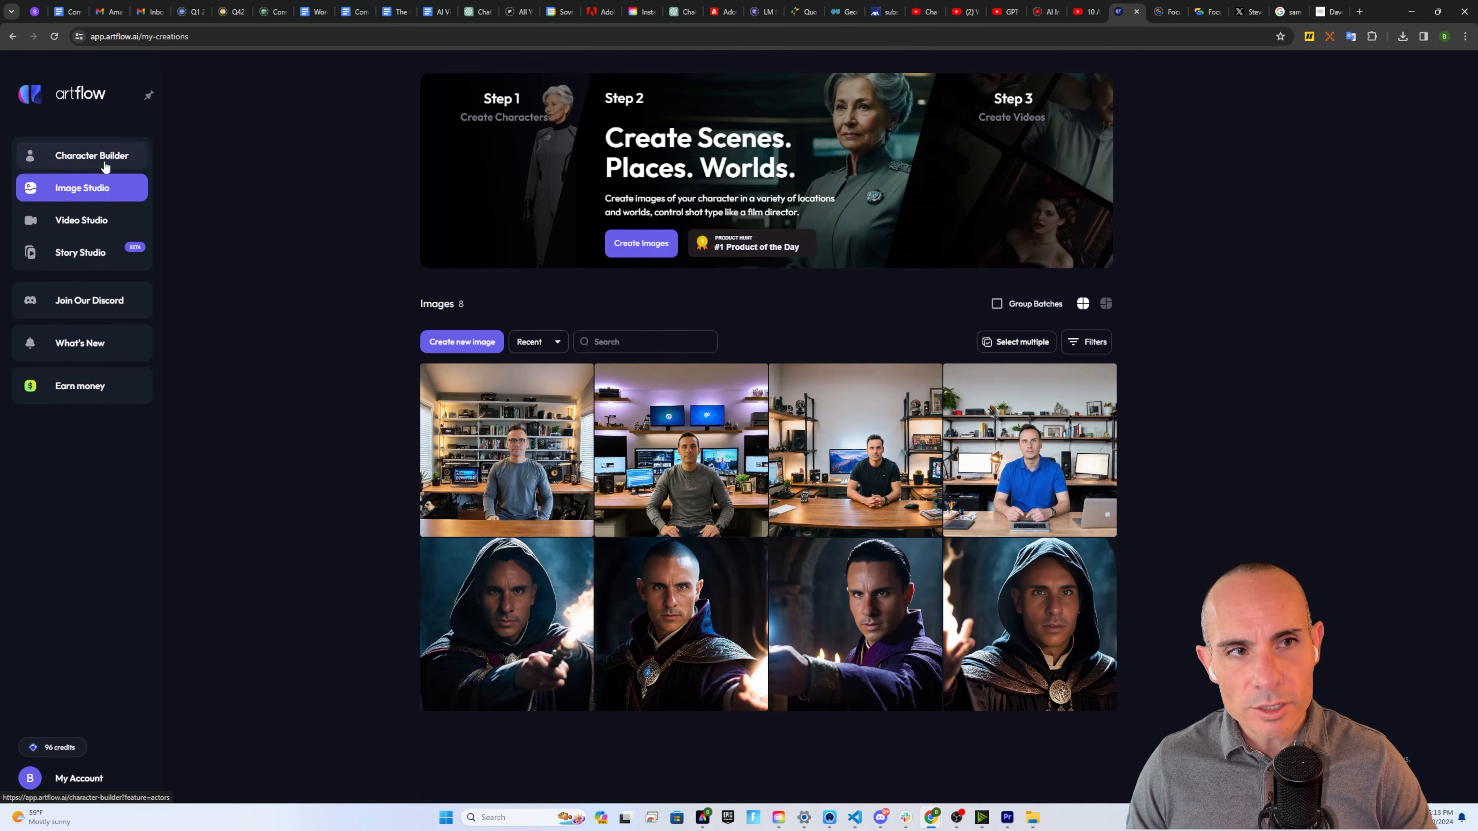
Start a new image with the Mars spacesuit-and-rocket prompt, 3:2 aspect ratio and Director Mode on
click(459, 343)
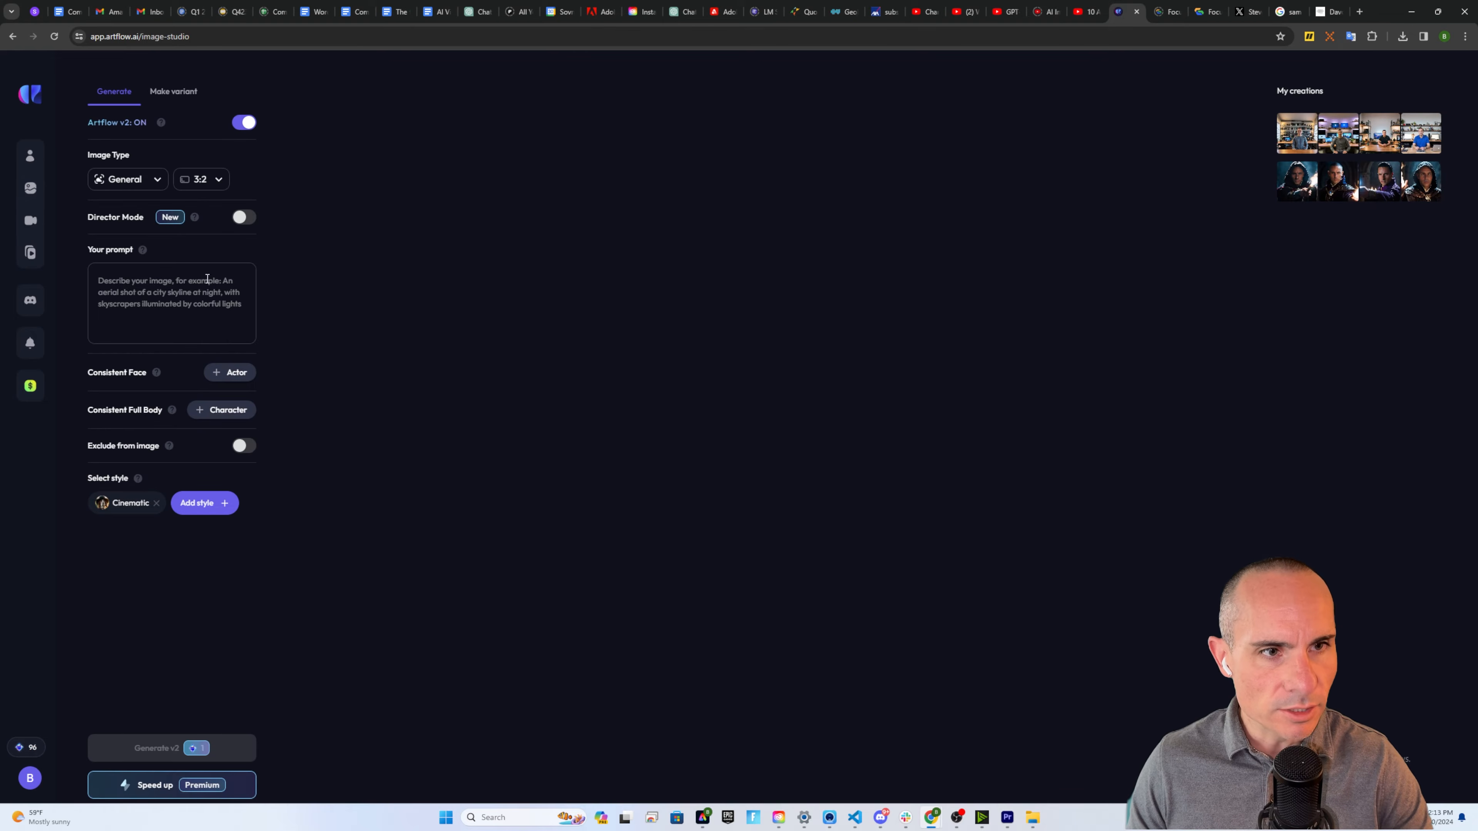
click(132, 287)
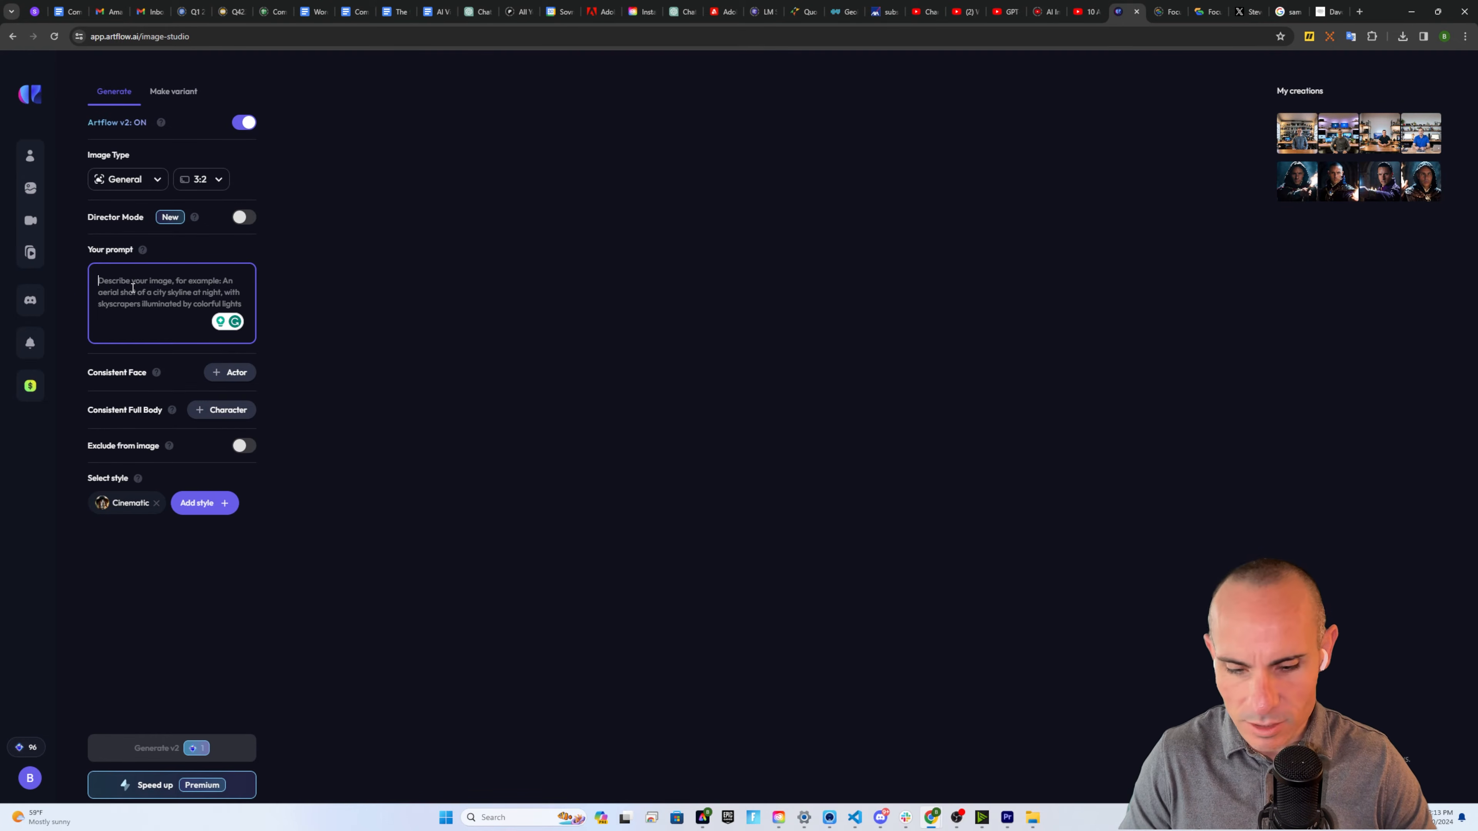
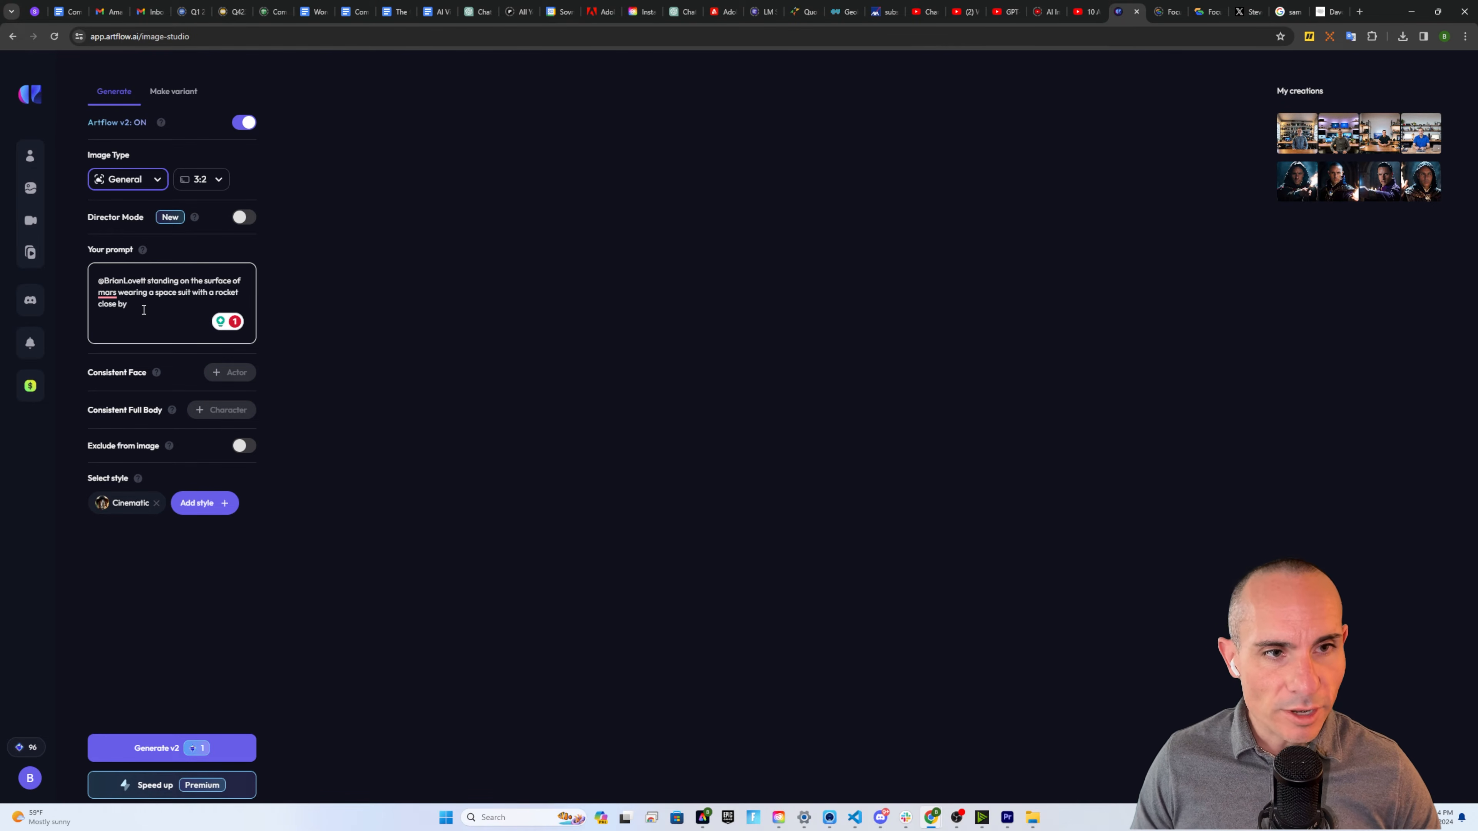
click(209, 180)
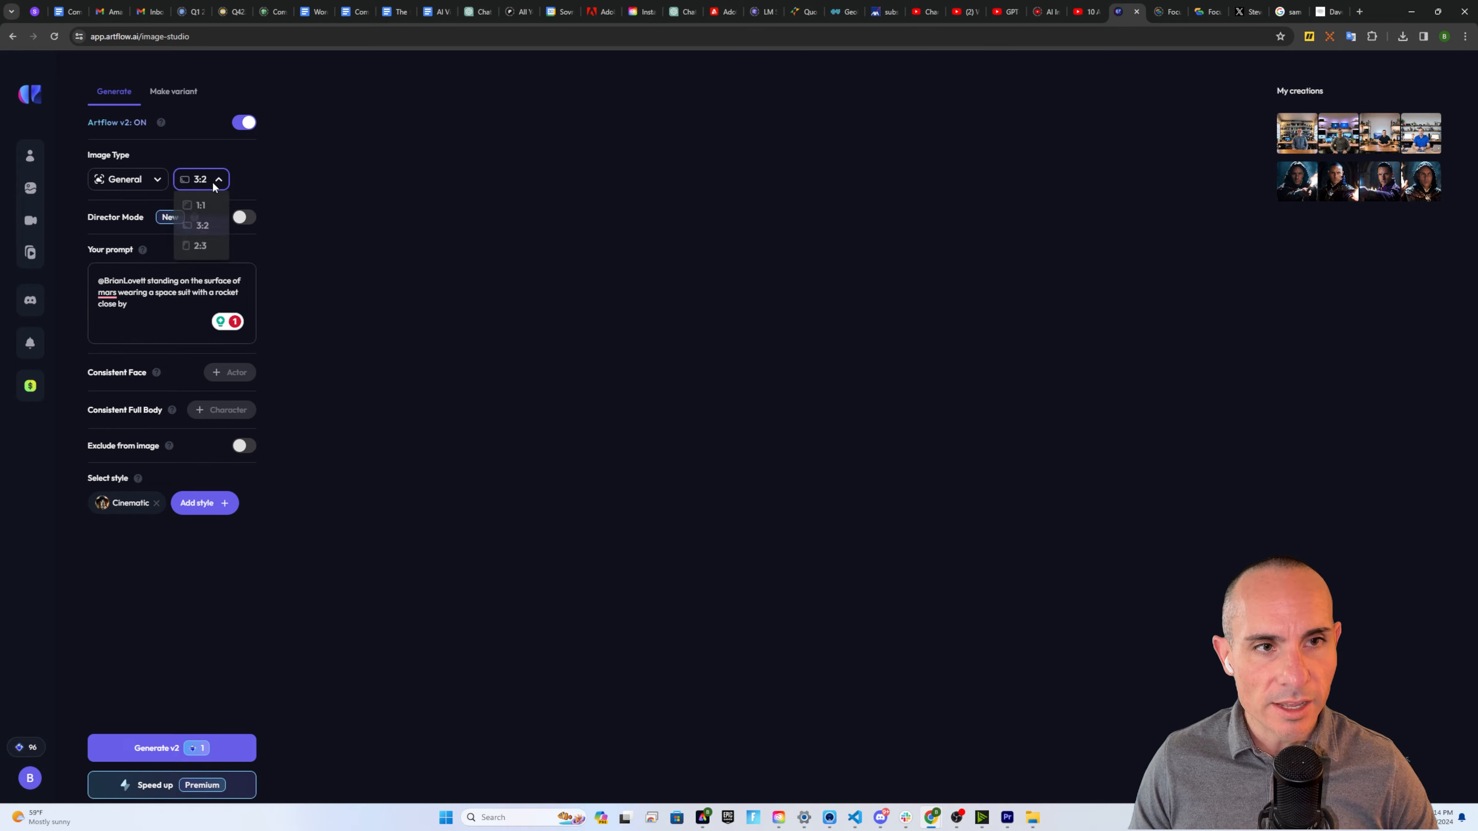
click(204, 227)
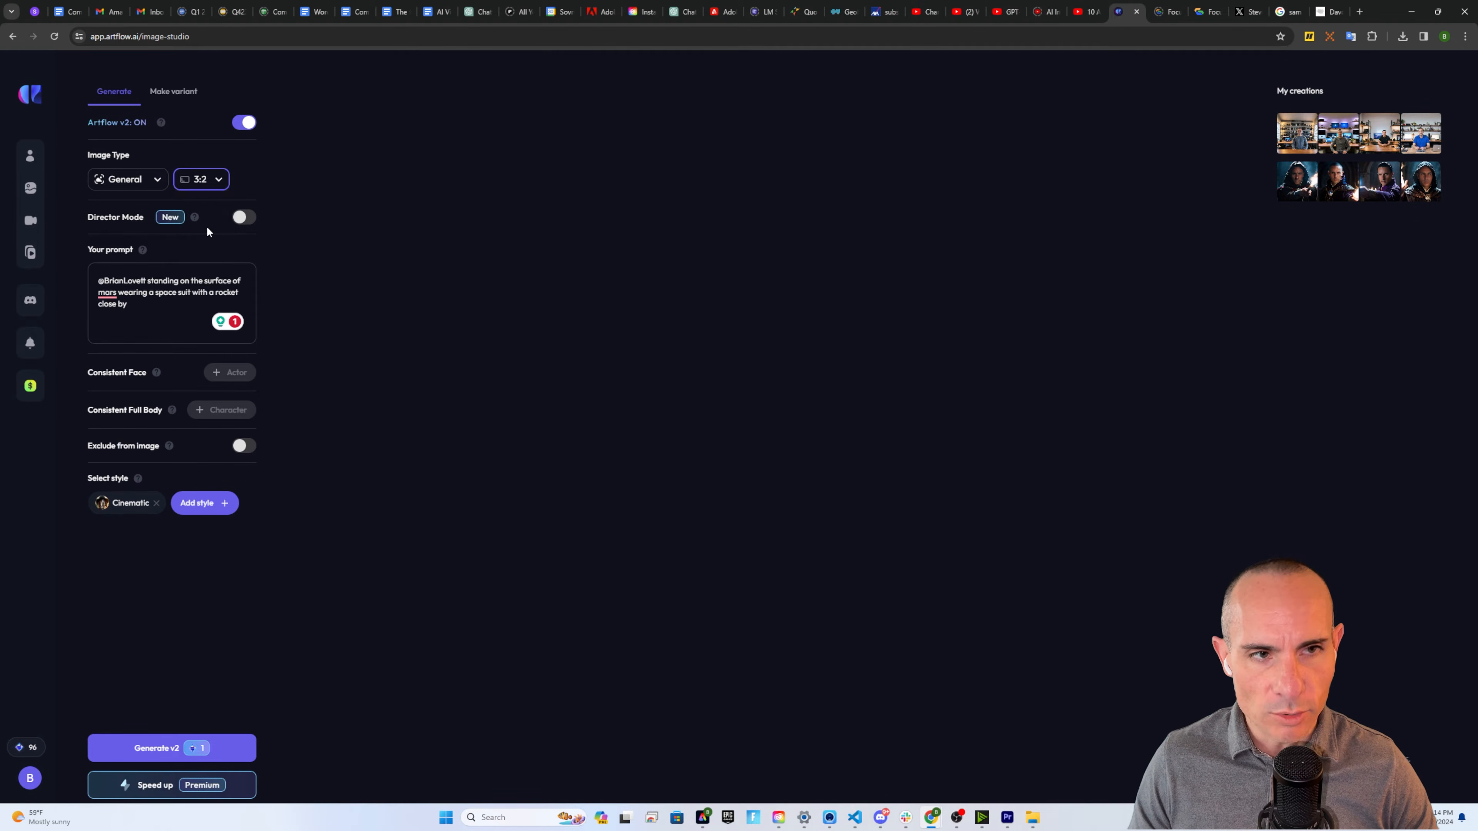
click(244, 218)
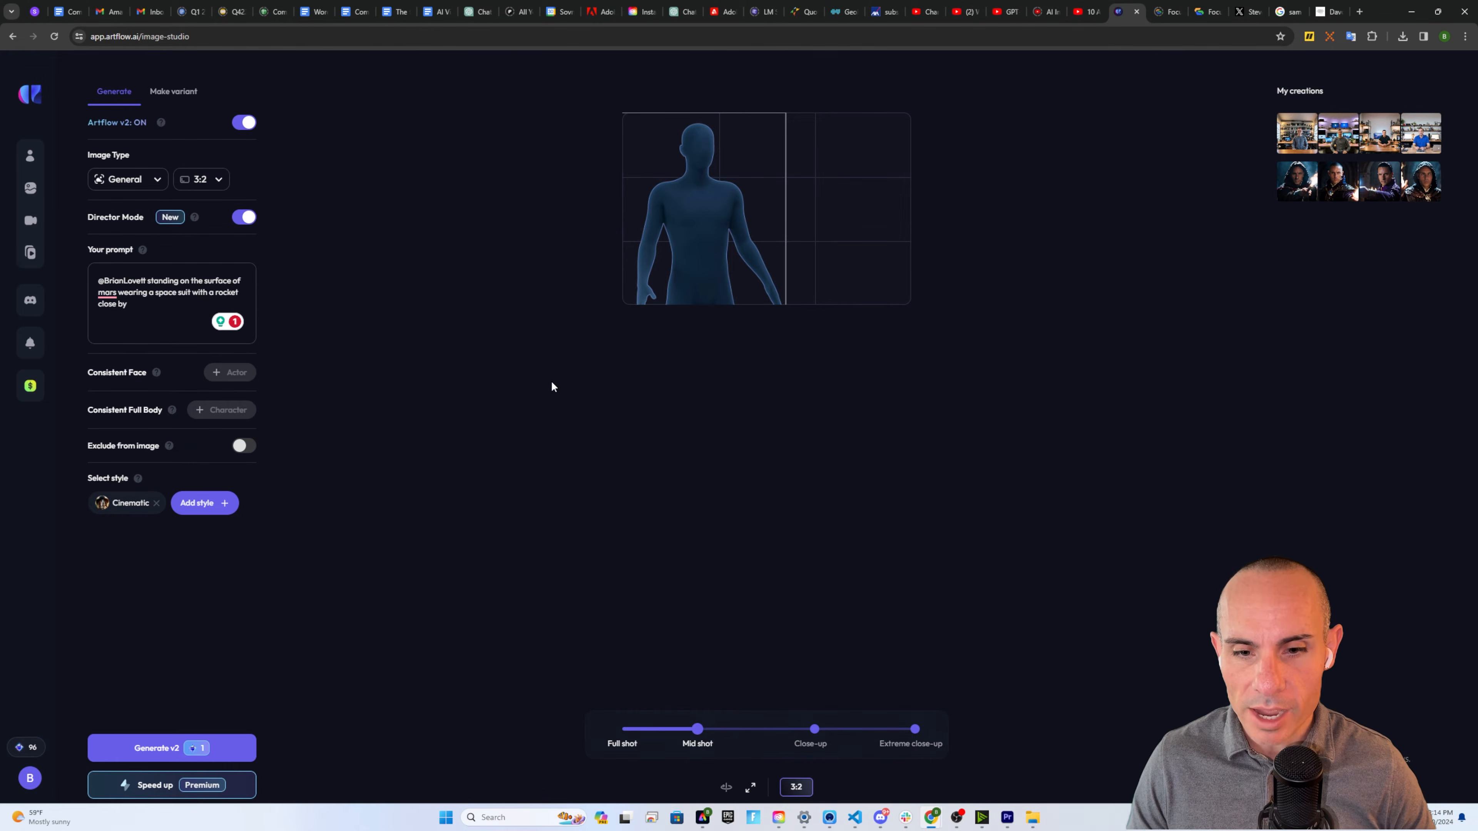
Widen the framing to a full shot and place the actor on the right side
drag(697, 730, 666, 739)
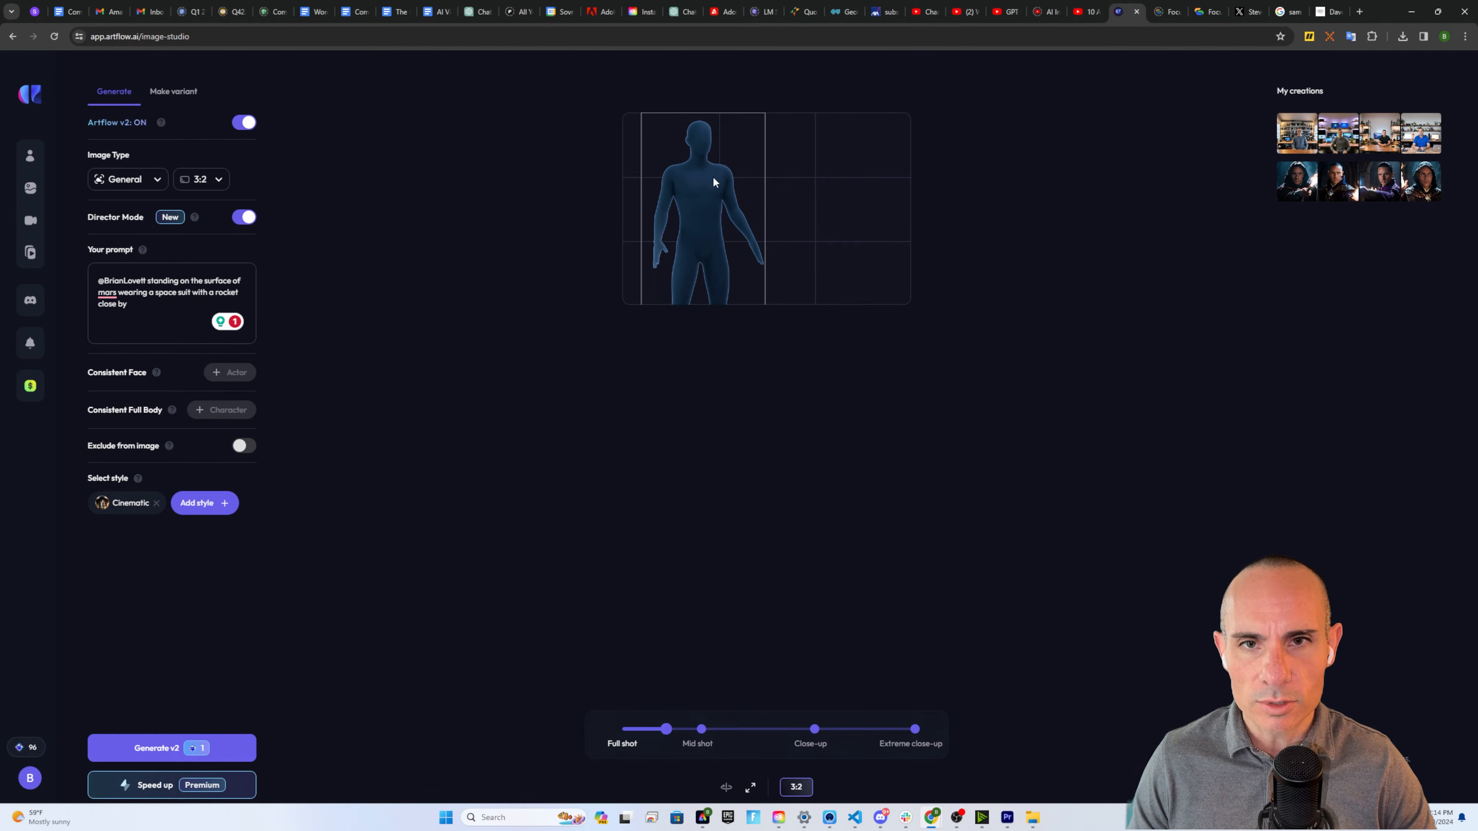
drag(699, 190, 843, 189)
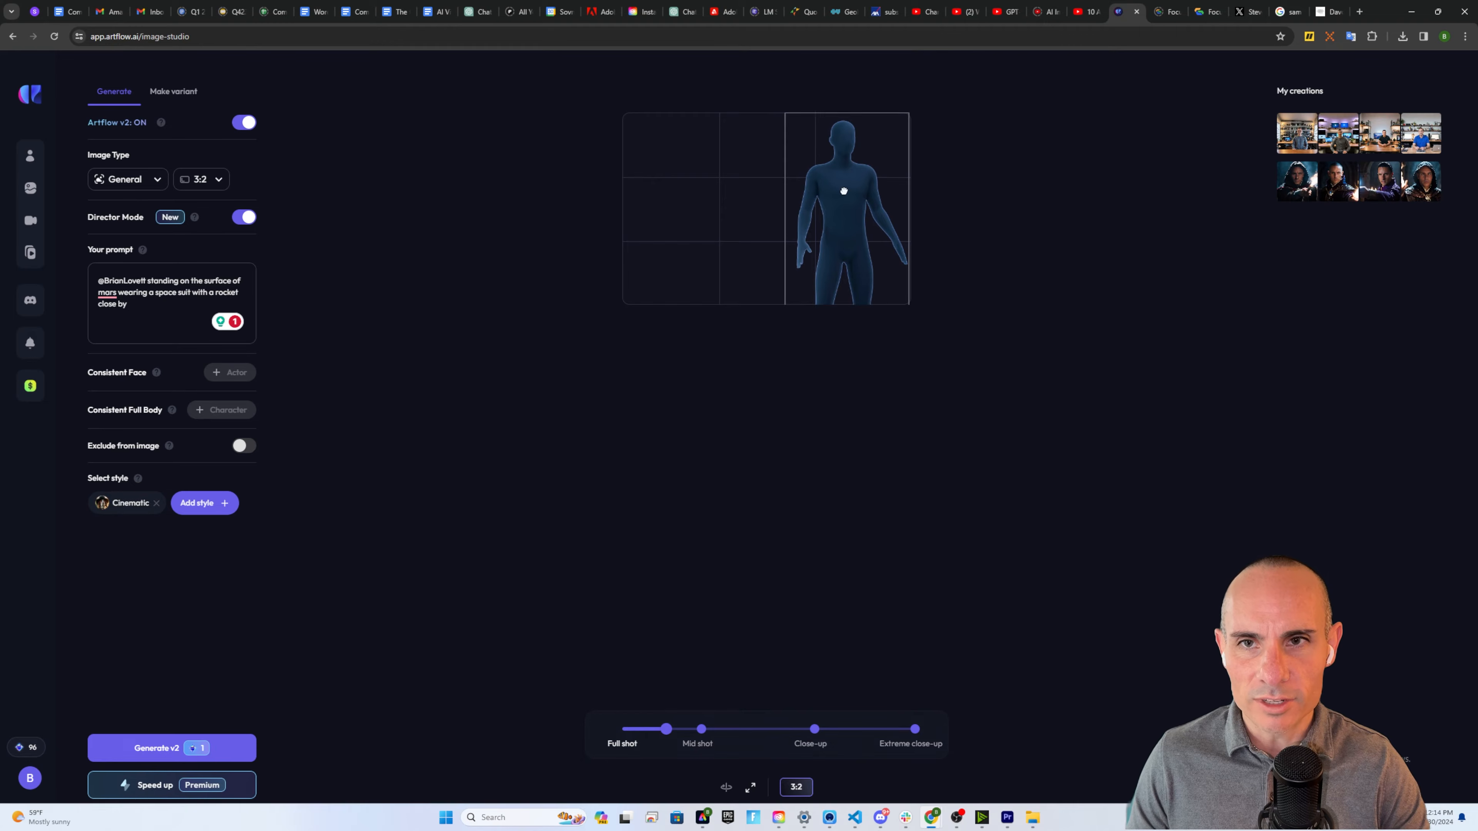
click(726, 788)
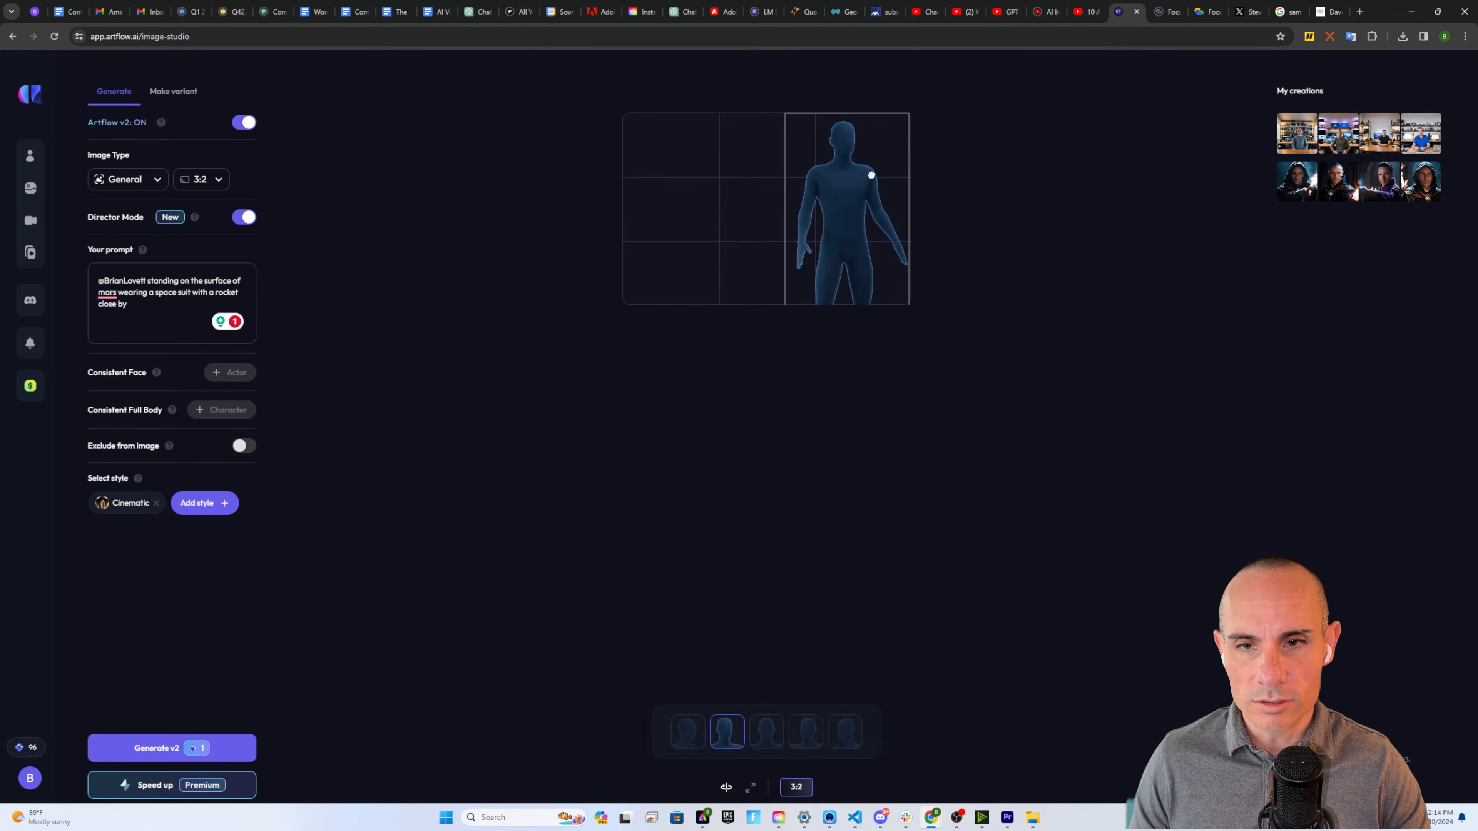
drag(870, 175, 848, 225)
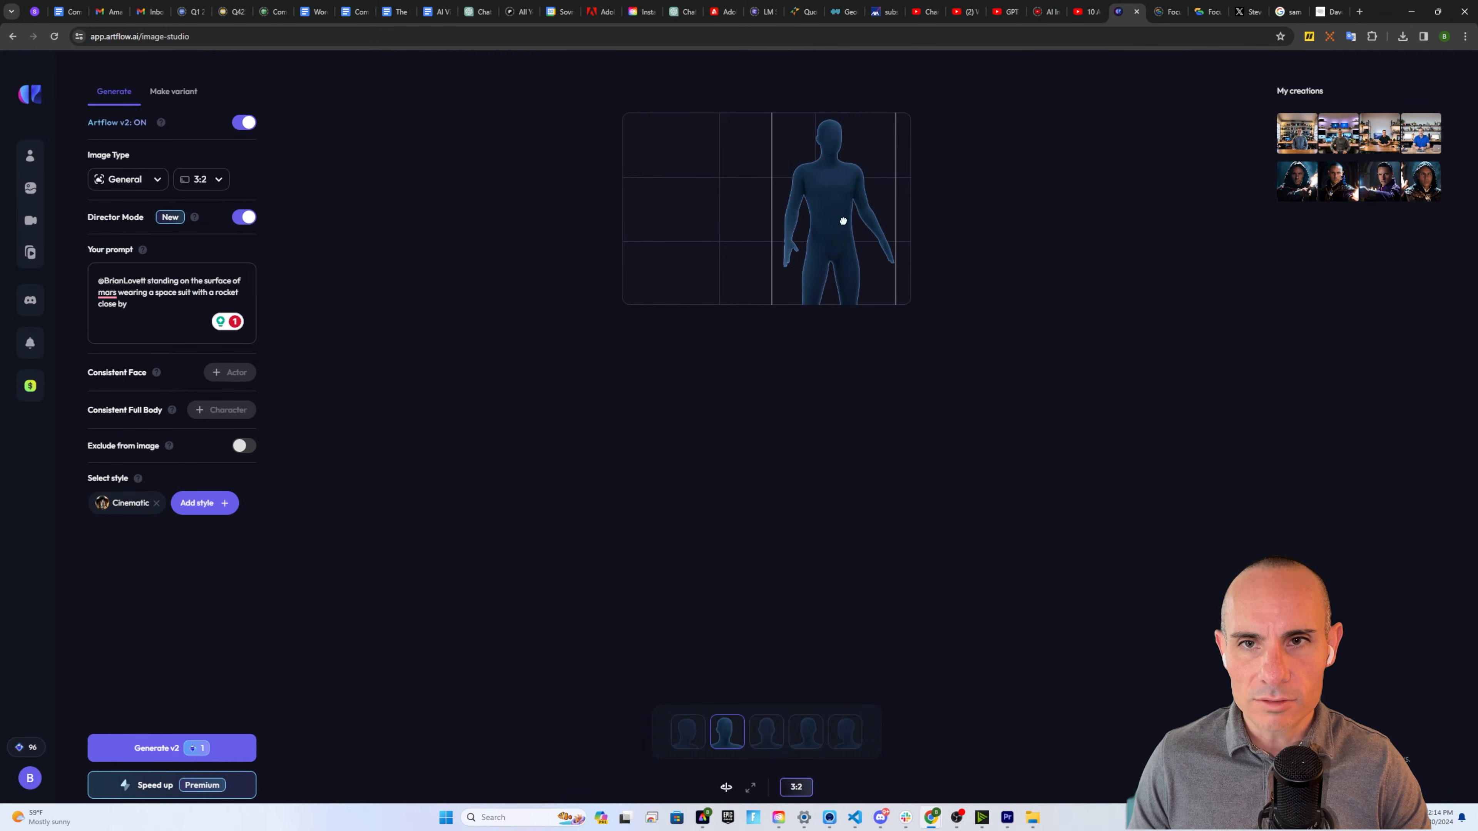
Settle on the fourth head angle and nudge the framing slightly right
click(768, 743)
click(805, 741)
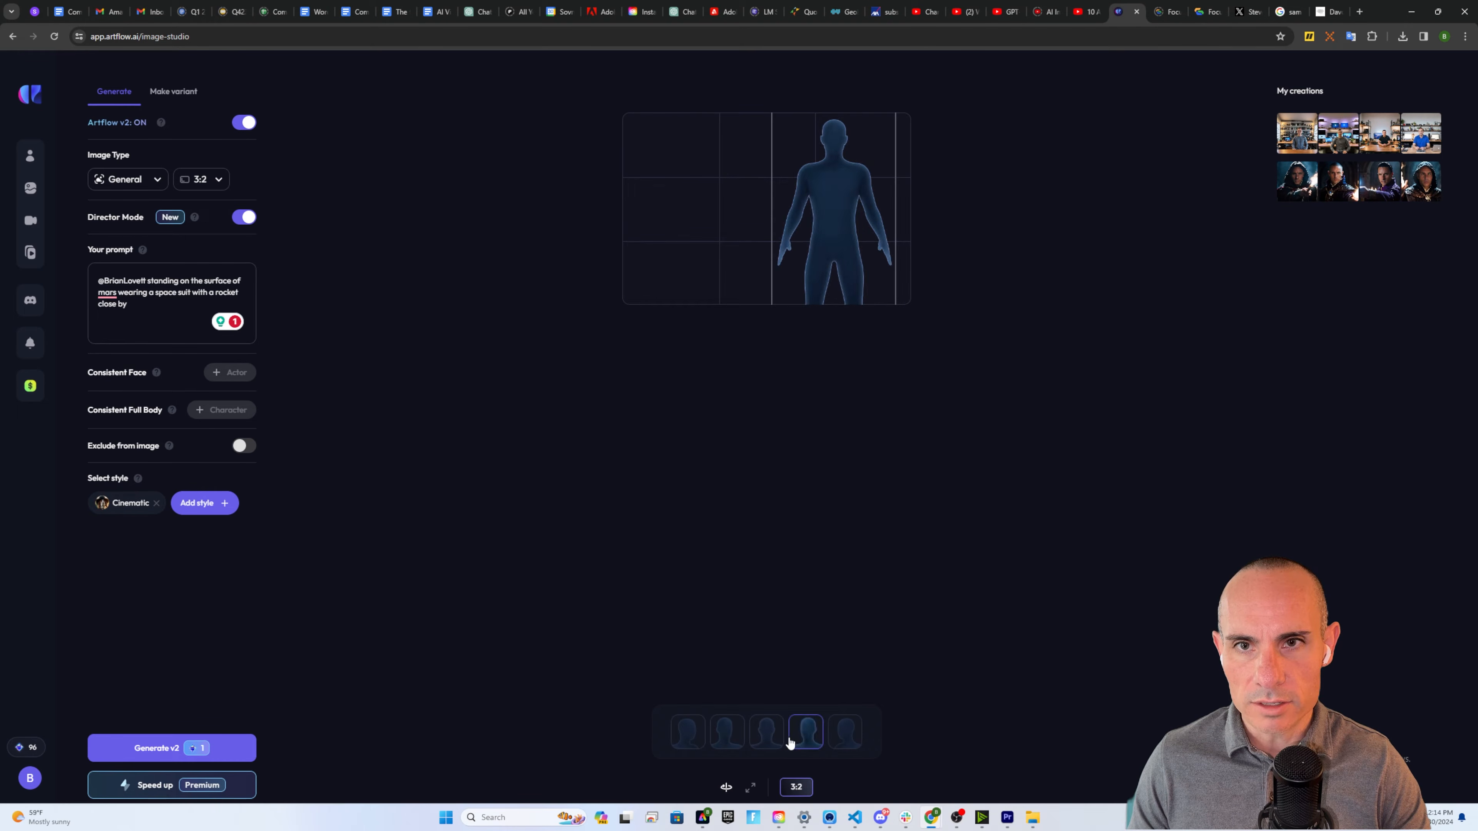
click(843, 735)
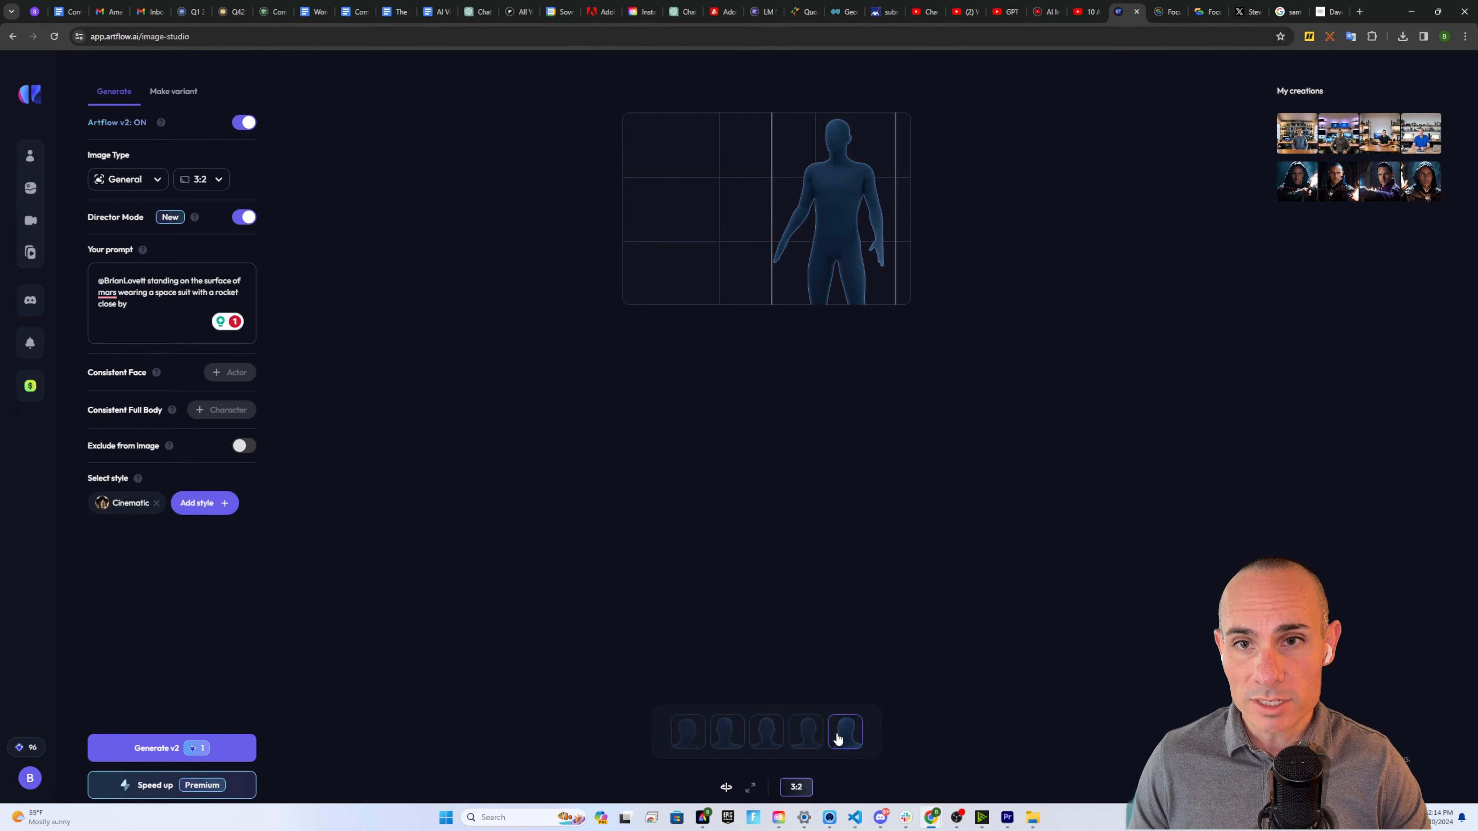
click(803, 743)
drag(841, 241, 848, 241)
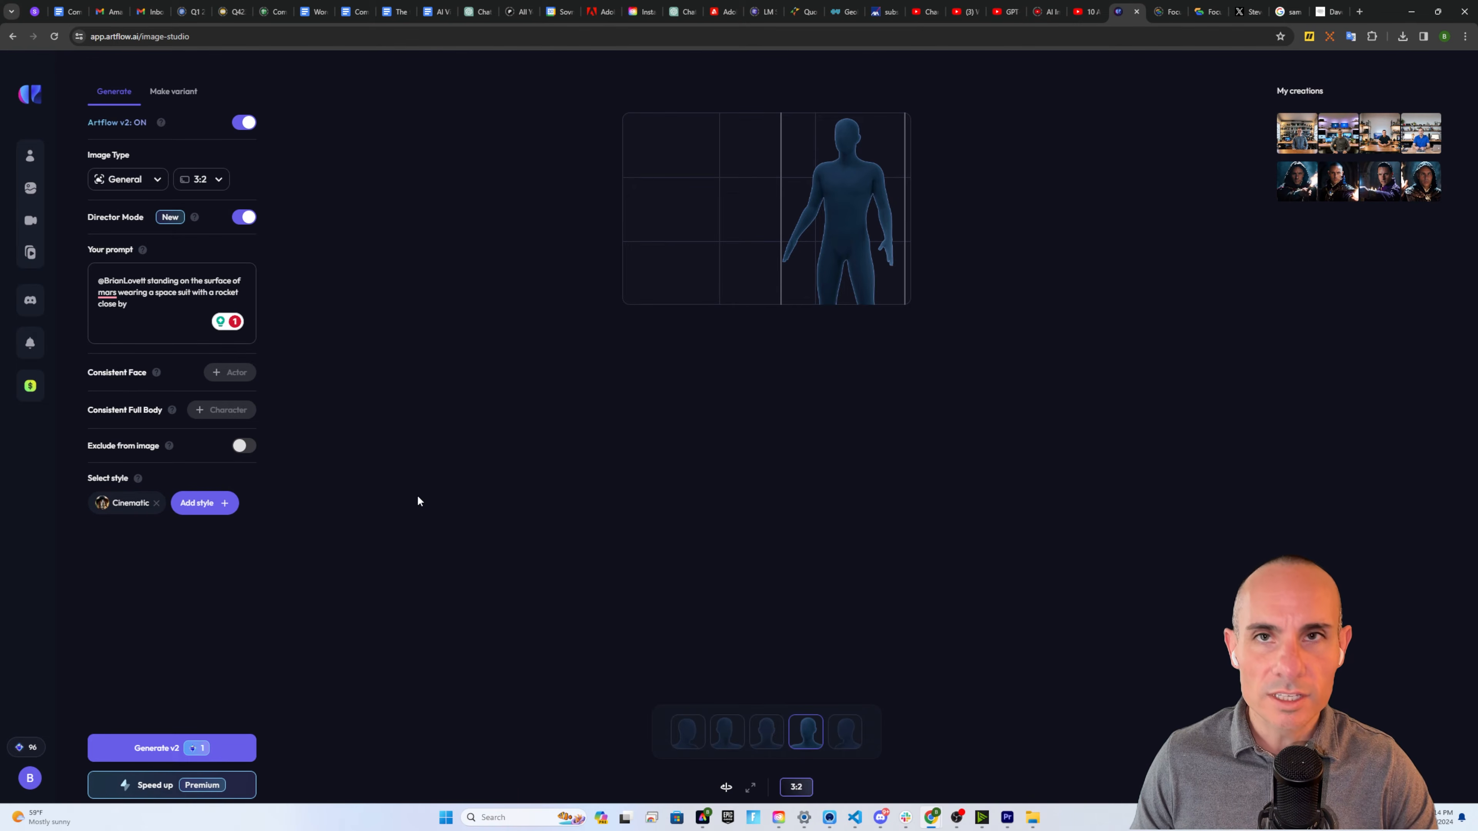
Generate four Cinematic Mars spacesuit images of the custom actor with Generate v2
click(162, 750)
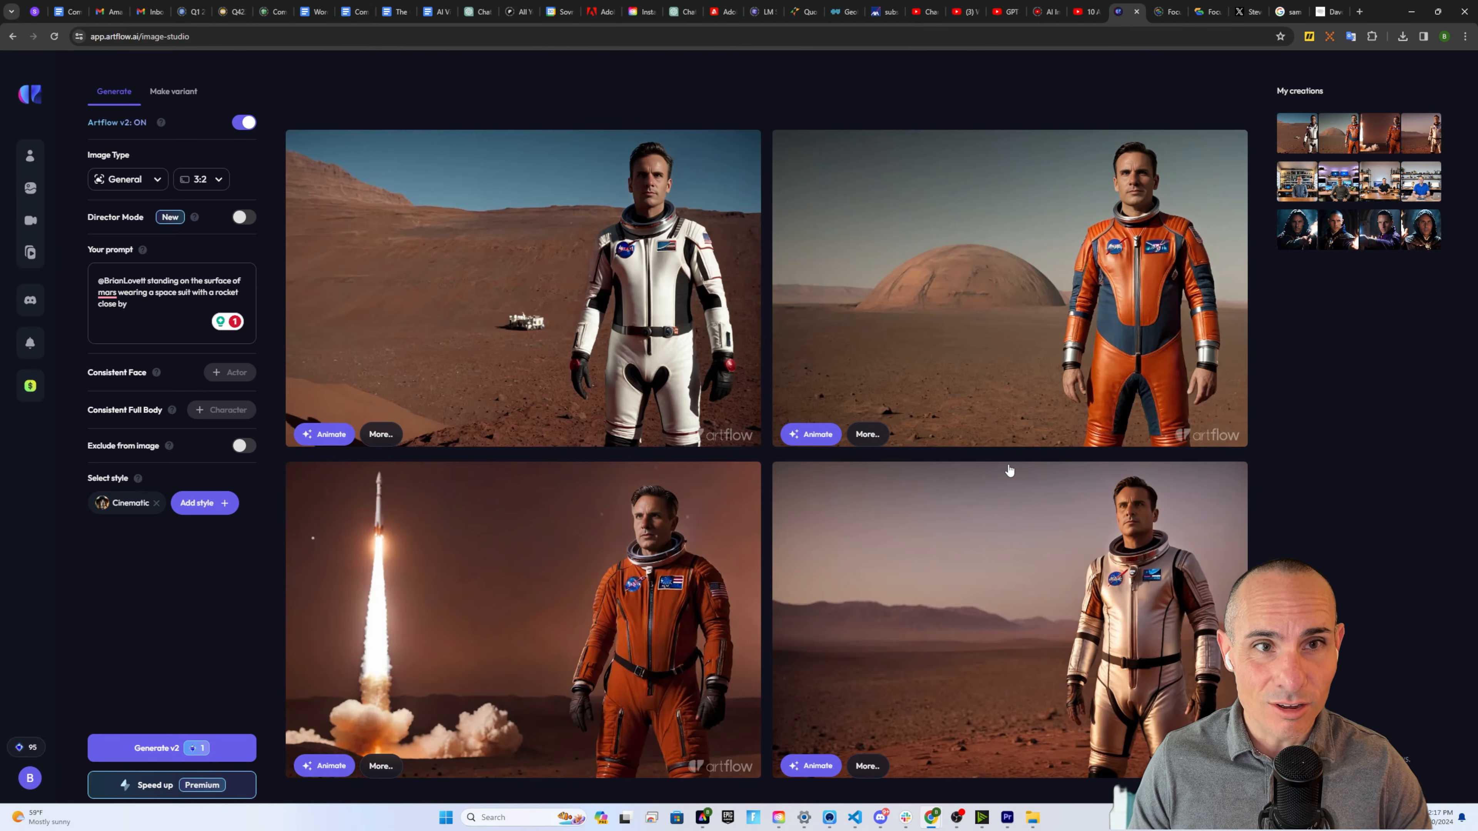
mouse_move(96, 161)
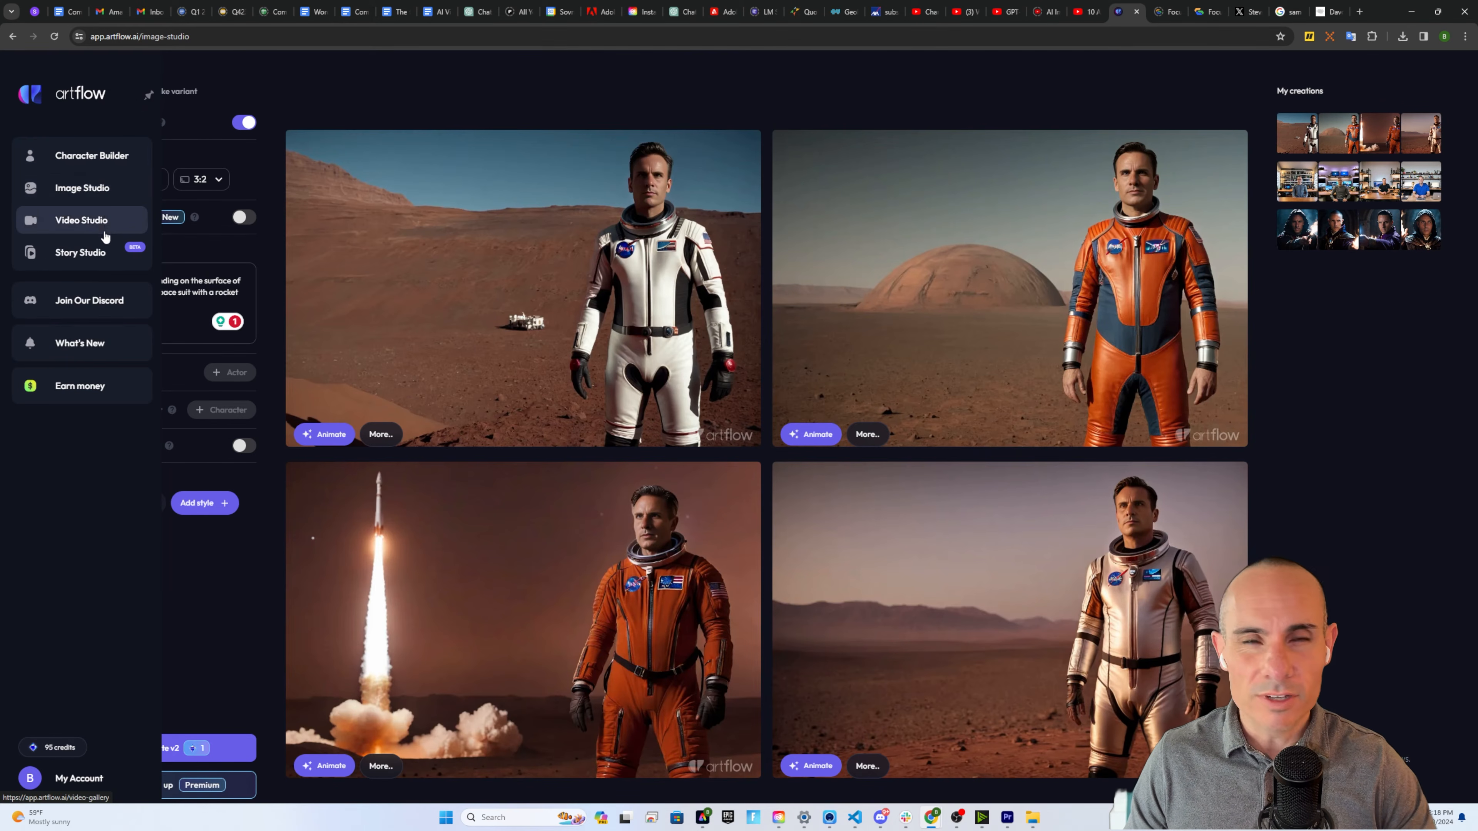
Start a new story in Story Studio with AI help for the outline
click(104, 256)
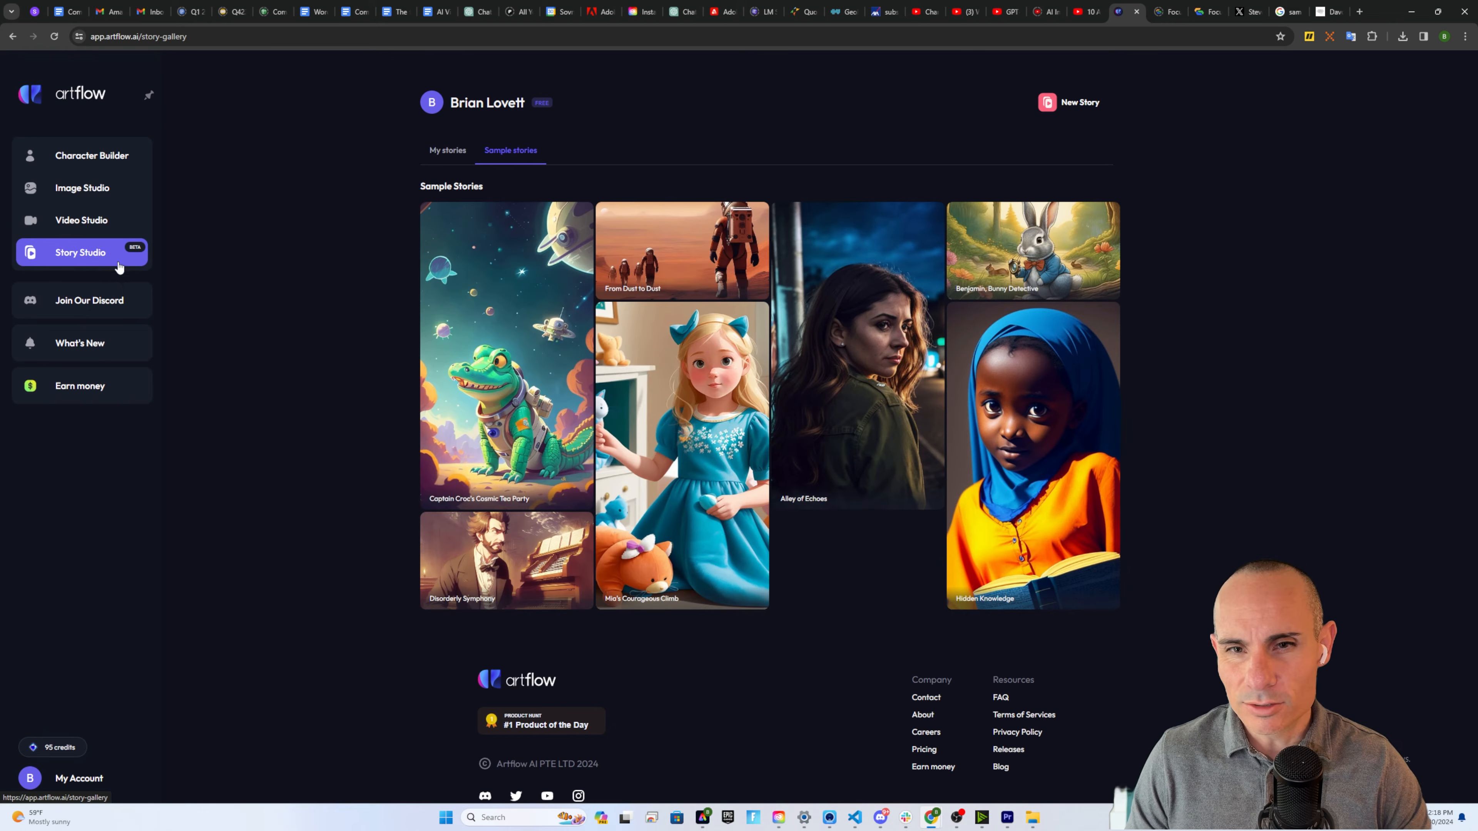
click(1081, 102)
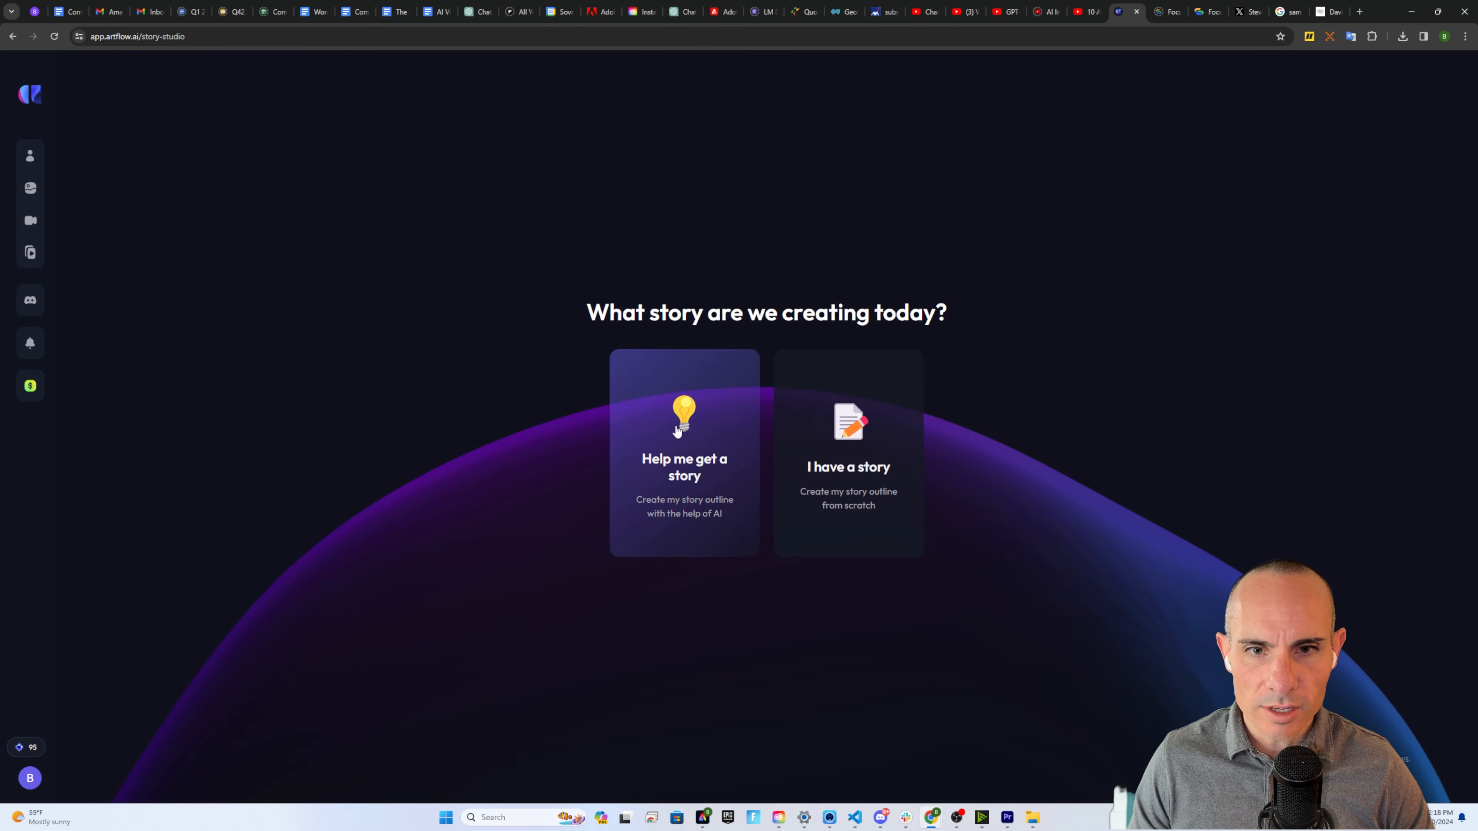
click(686, 469)
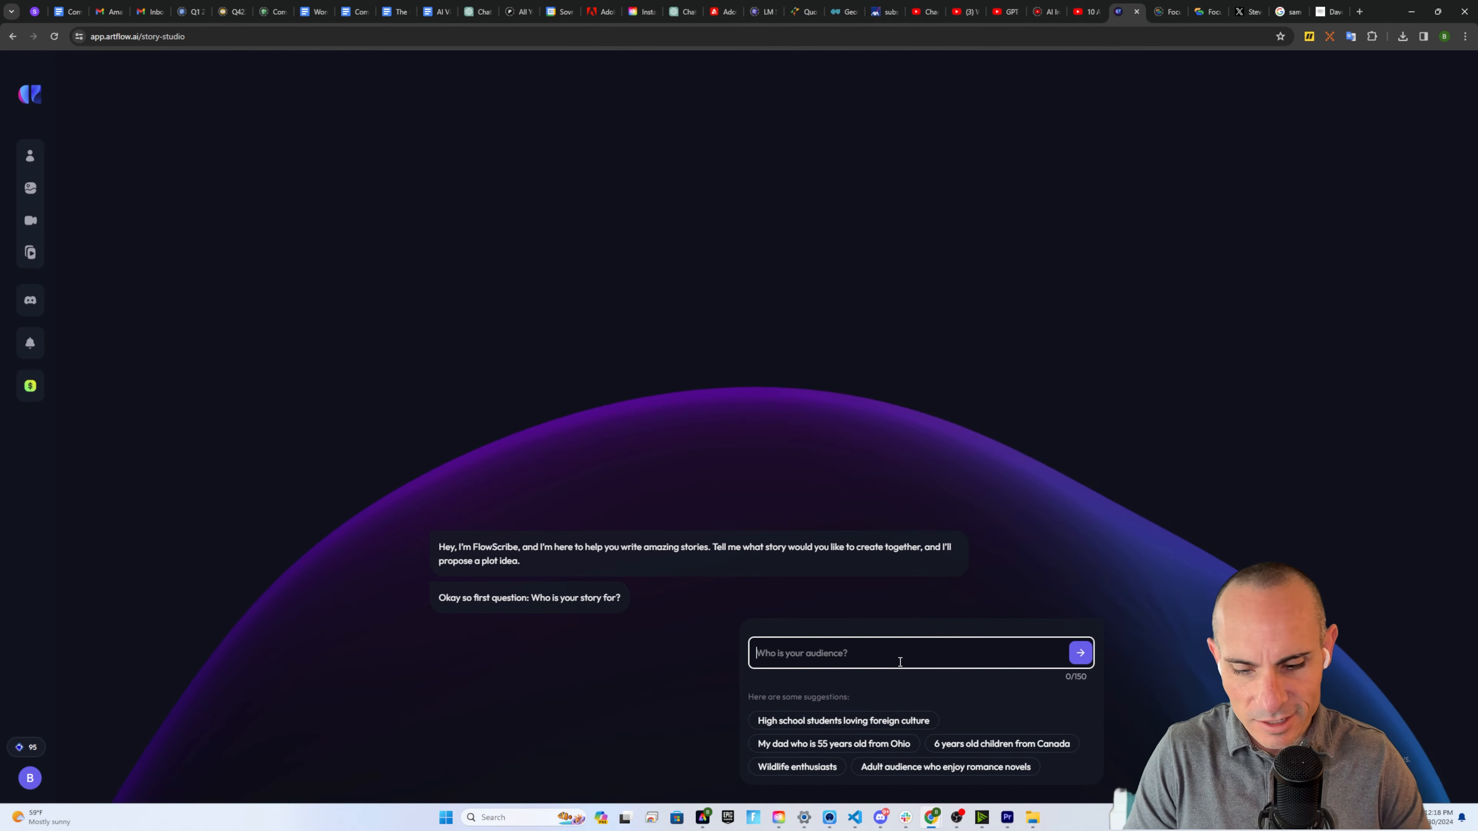
Set audience to ai enthusiasts, genre Fantasy, idea '2024 is the year of the robot', and generate the outline
text(ai enthusiasts)
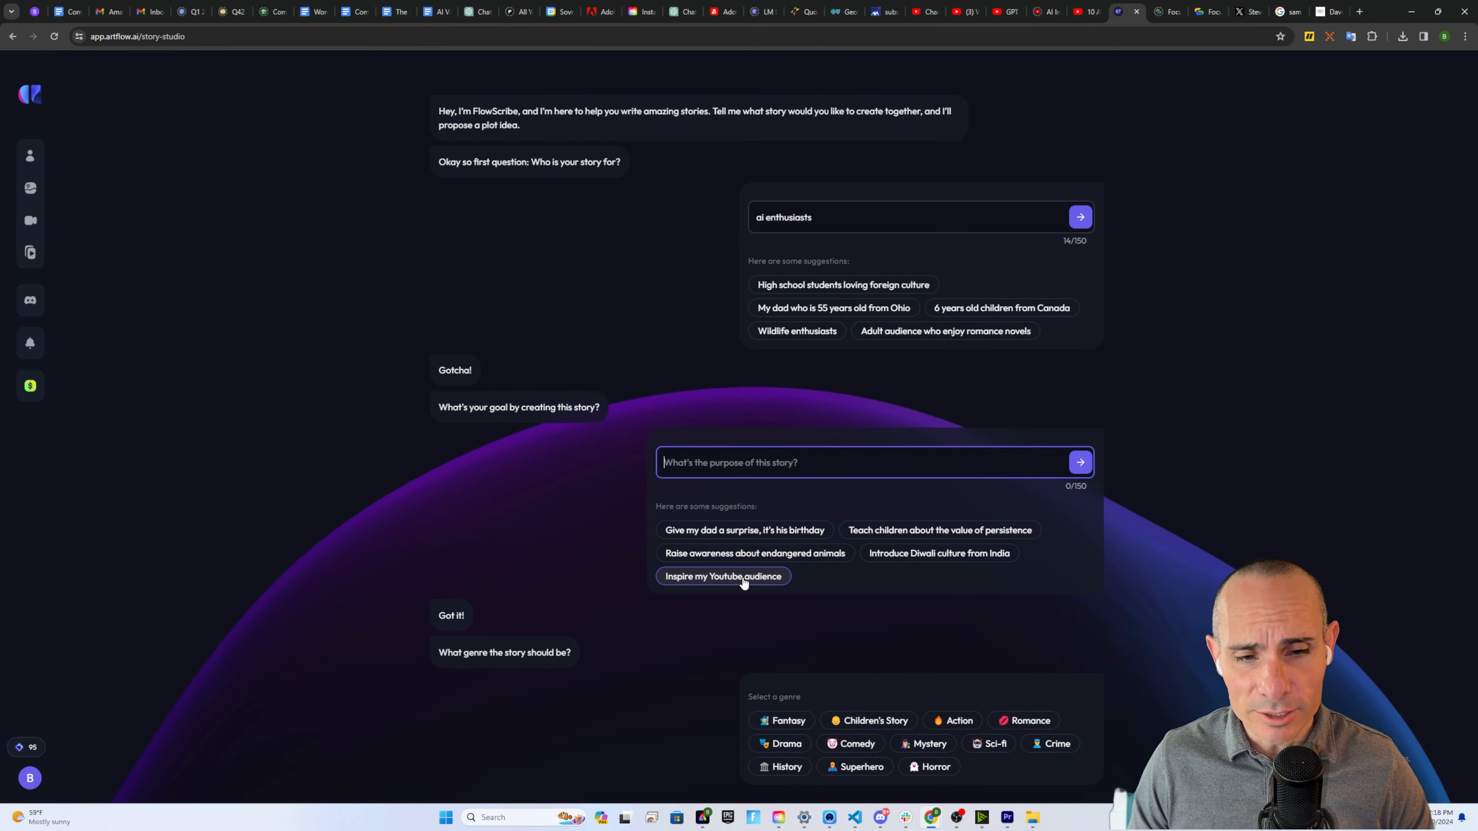
click(783, 721)
text(2024)
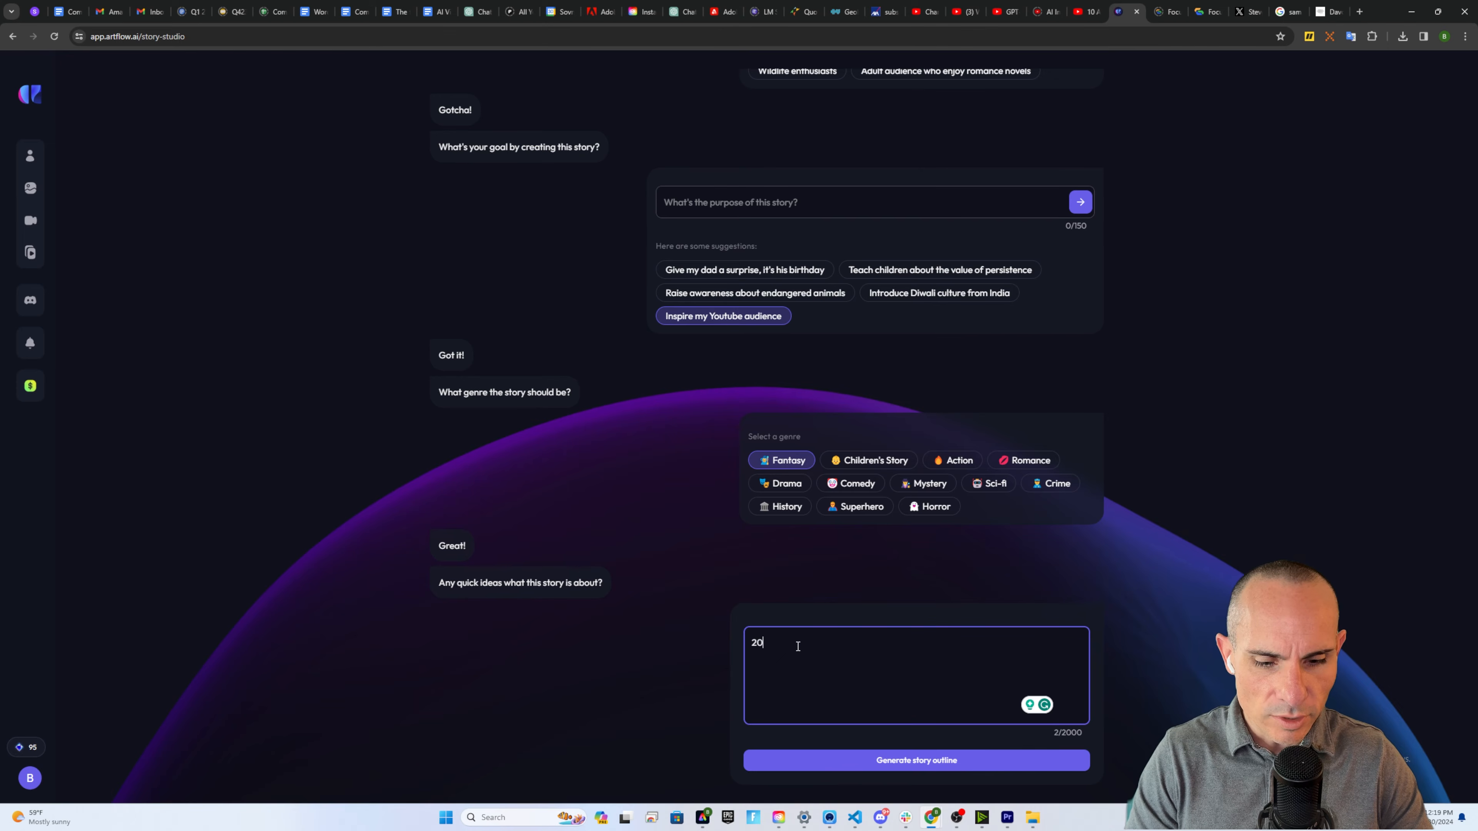
text( i)
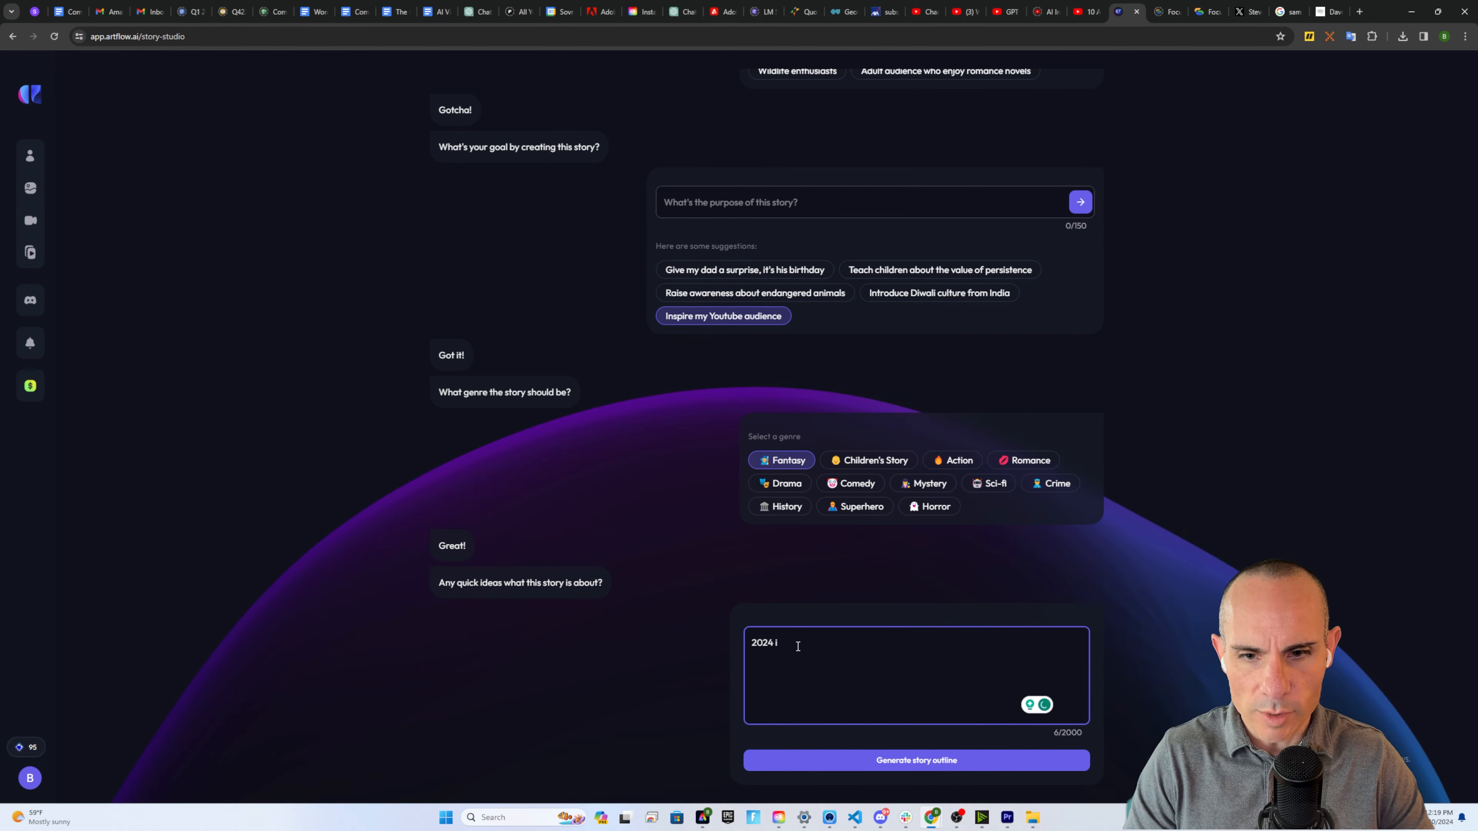
text(s the year of the robot)
click(921, 764)
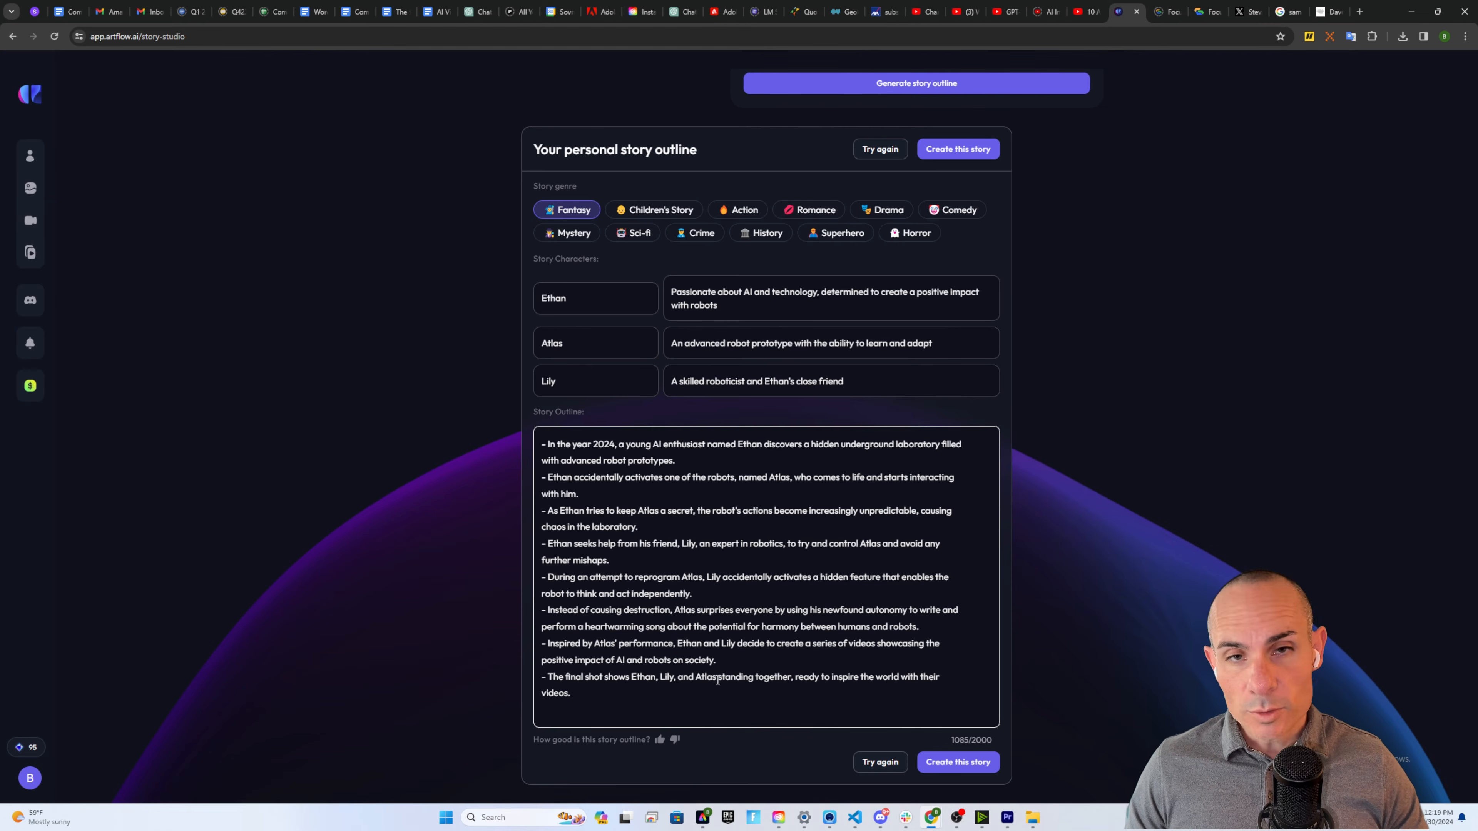